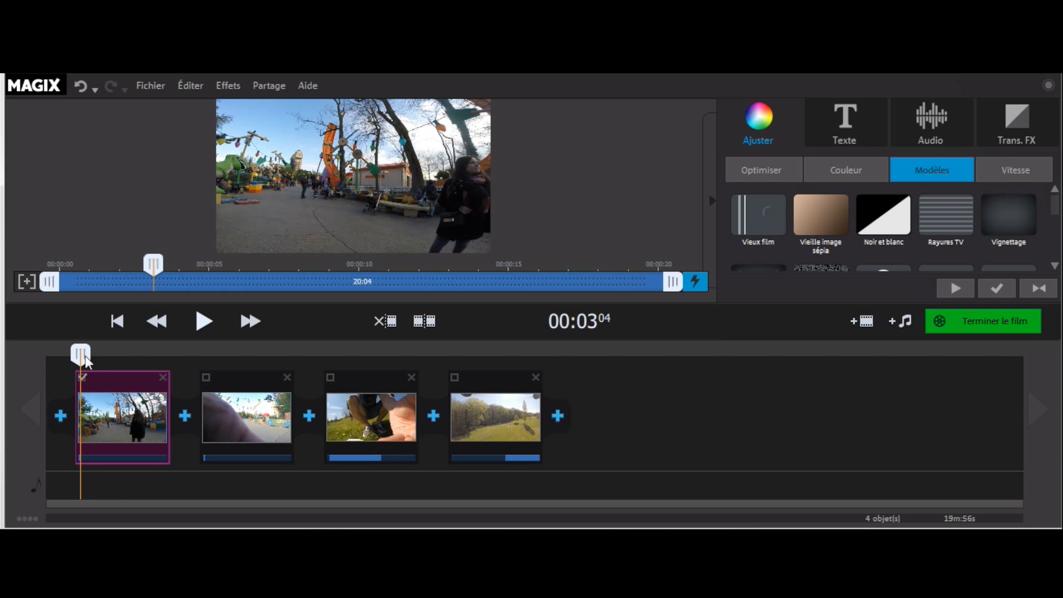
Trim the beginning of the first clip by removing everything before 00:05:14
left_click_drag(85, 360, 237, 339)
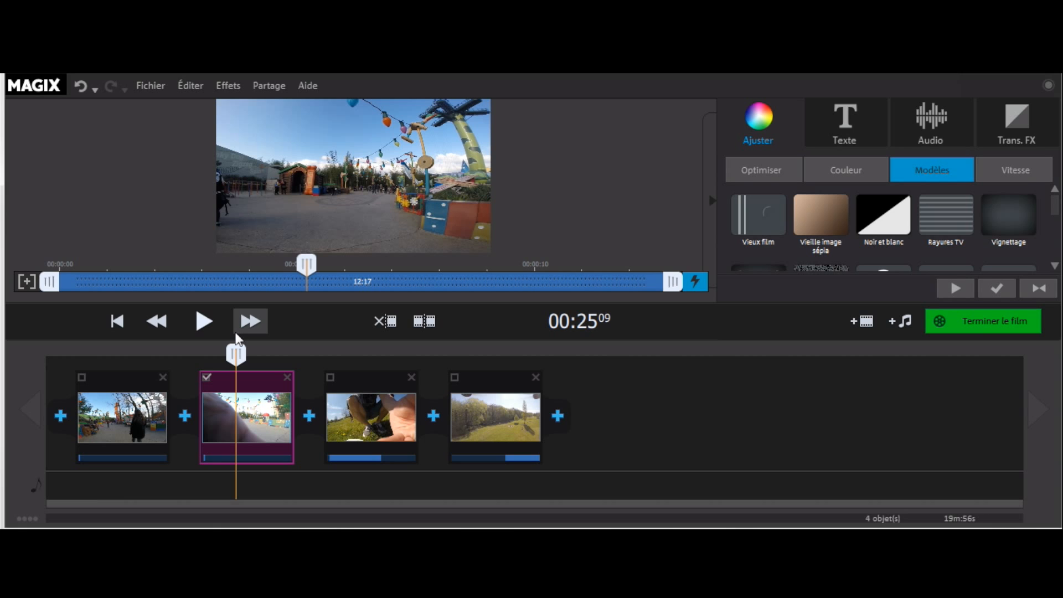
left_click_drag(242, 355, 88, 359)
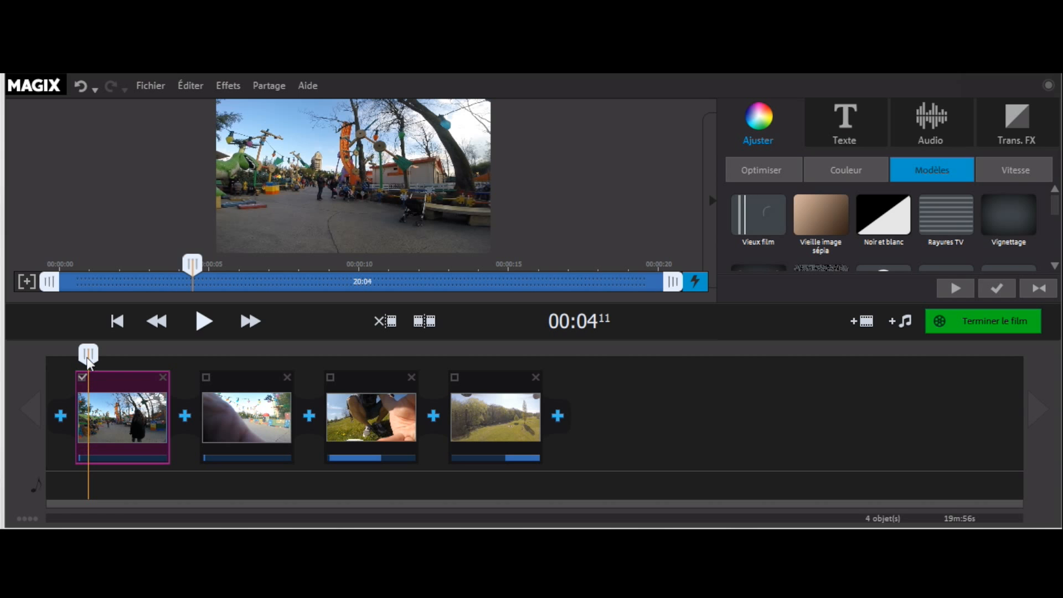
left_click_drag(89, 359, 96, 363)
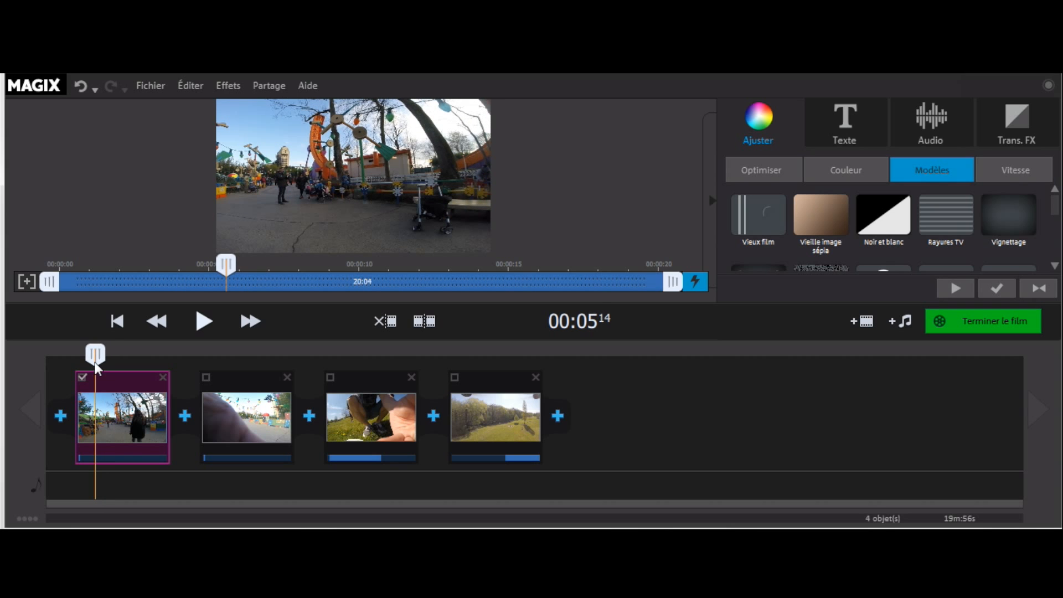
left_click(383, 323)
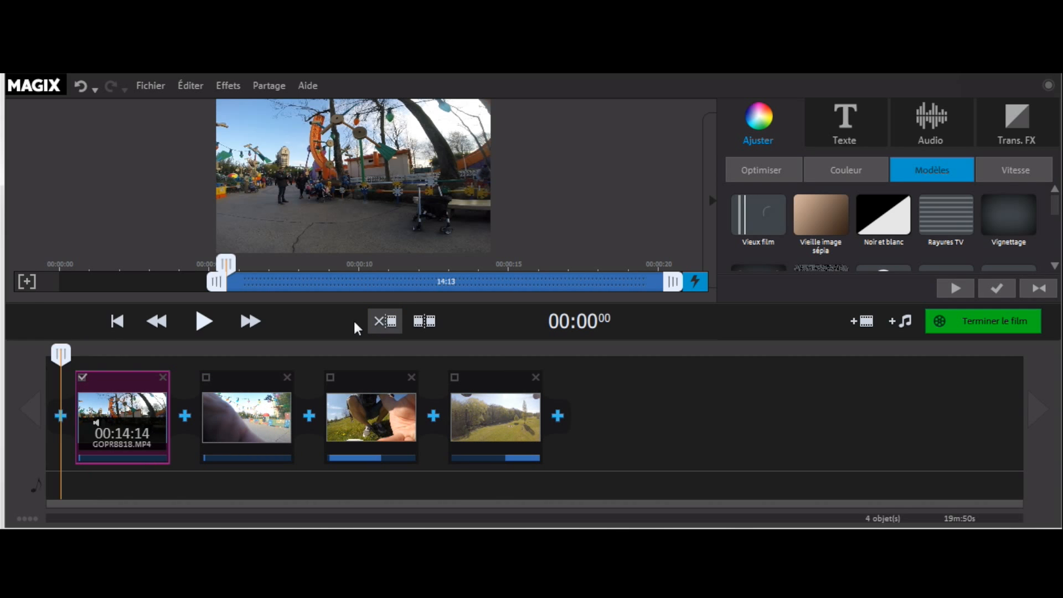
Split the first clip at 00:10:22, delete the part after the cut, and reselect the remaining first clip
left_click_drag(68, 359, 154, 360)
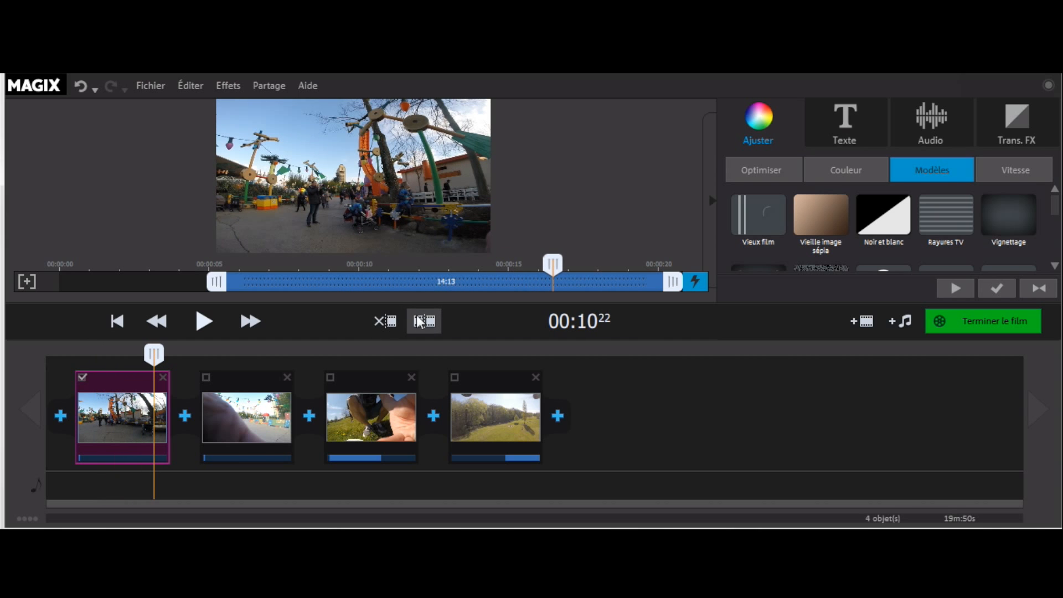
left_click(420, 322)
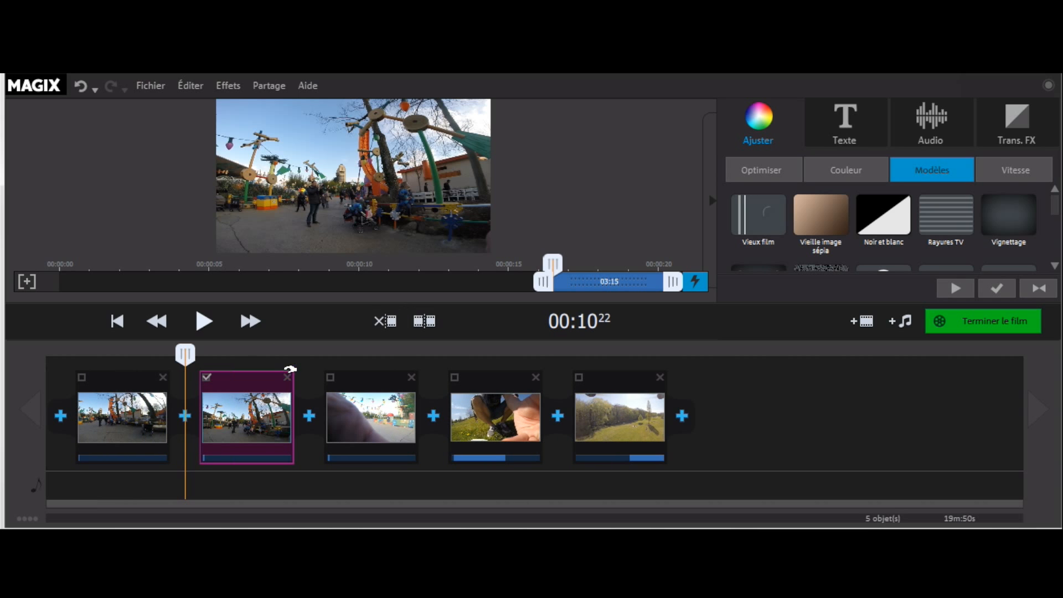
left_click(287, 377)
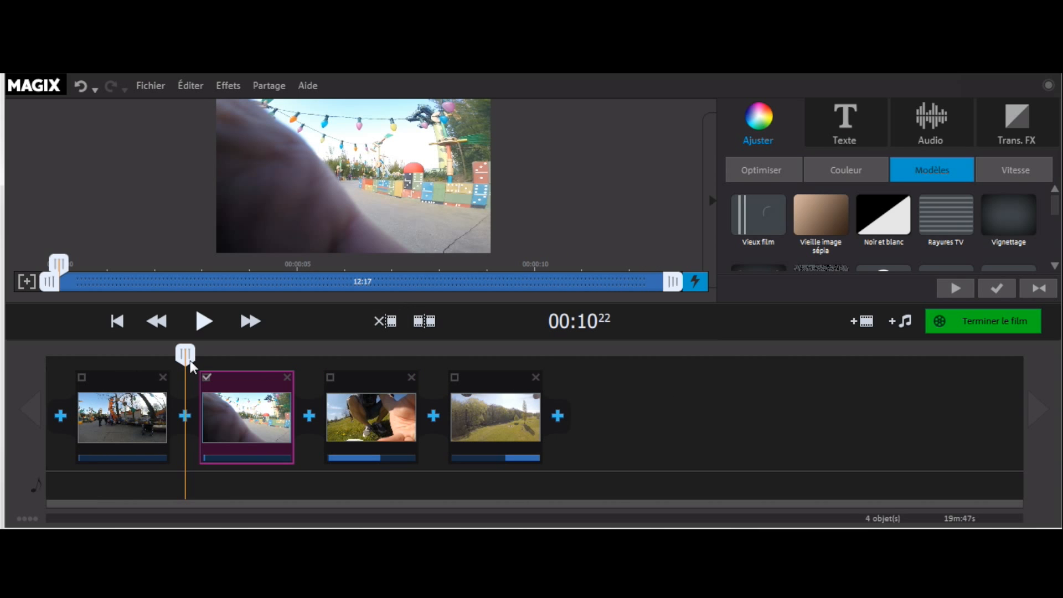
left_click(130, 418)
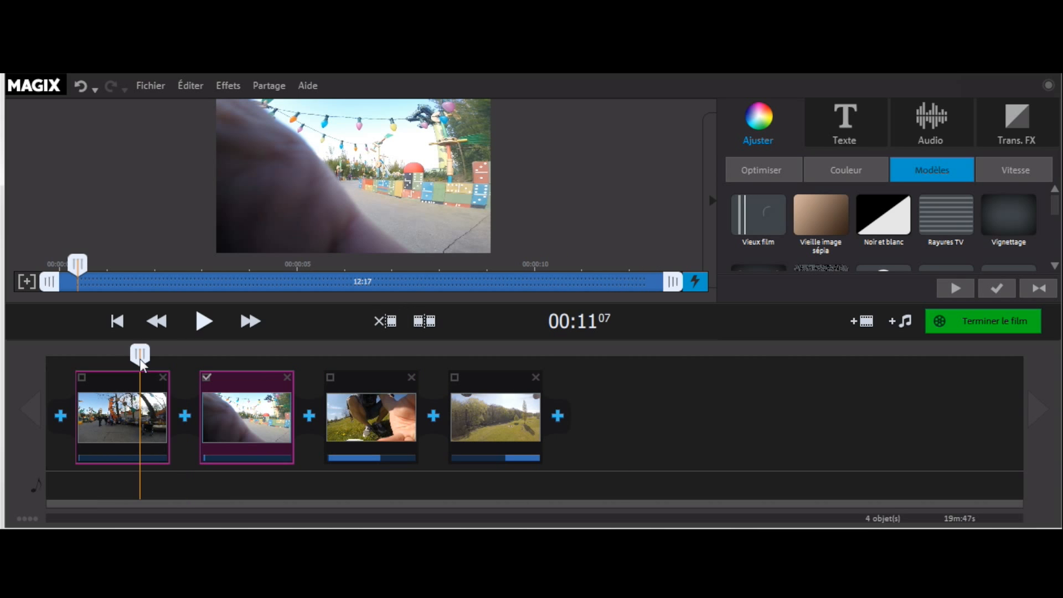
left_click(127, 411)
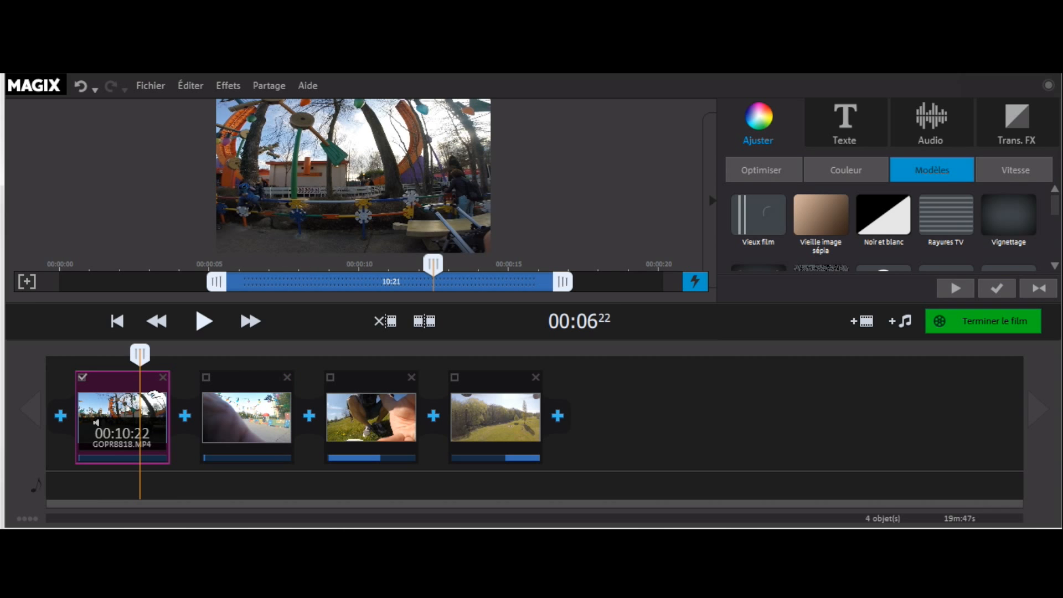
Trim the beginning of the third clip by removing everything before 03:01:16 on the timeline
left_click_drag(207, 353, 329, 353)
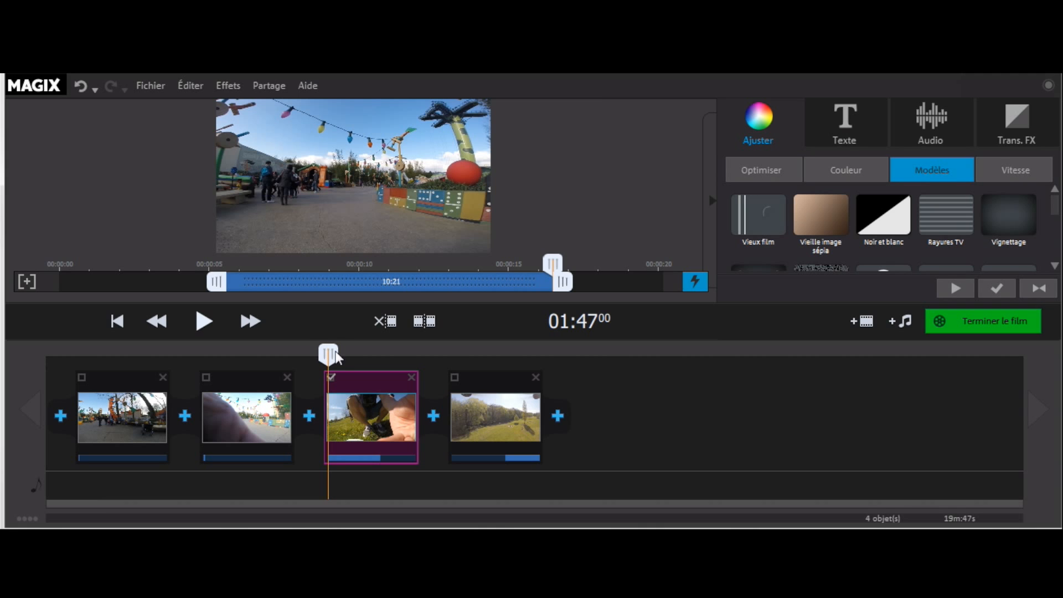
left_click(337, 355)
left_click_drag(337, 355, 337, 356)
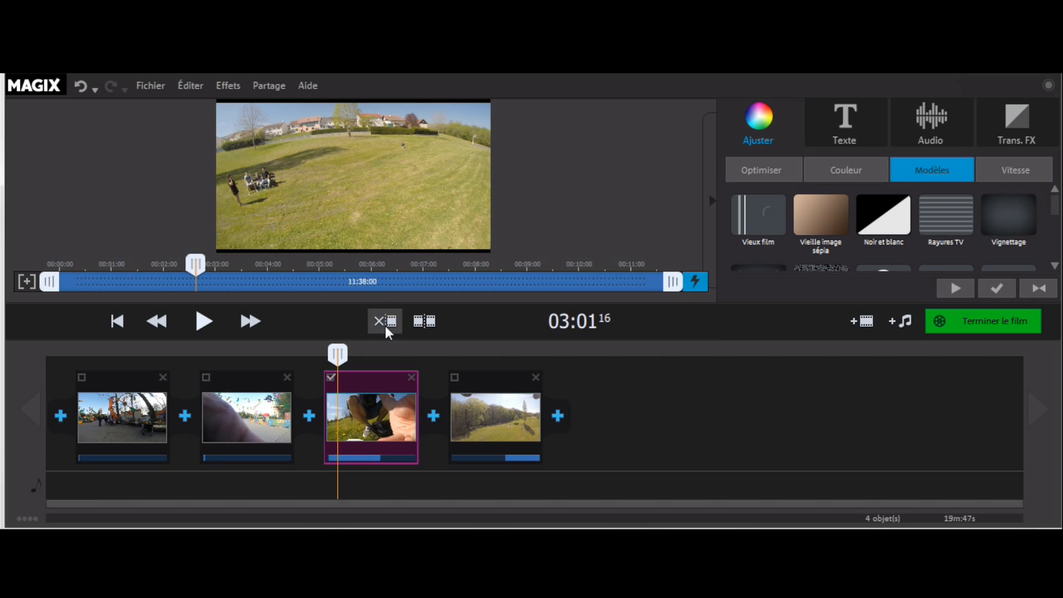
left_click(385, 328)
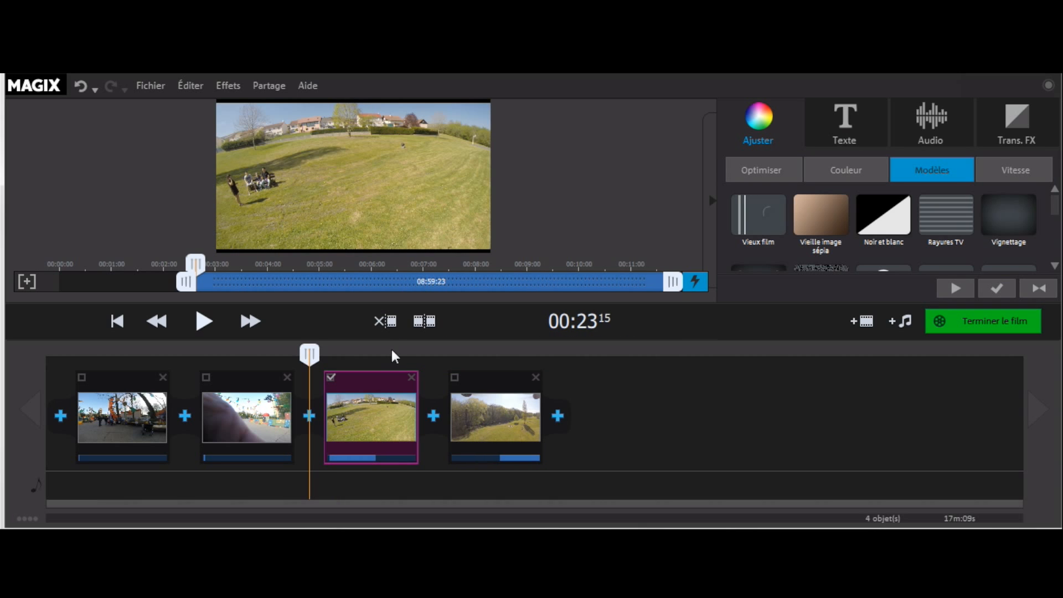
Split the third clip at 05:12:07 and delete the part after the cut
left_click(376, 350)
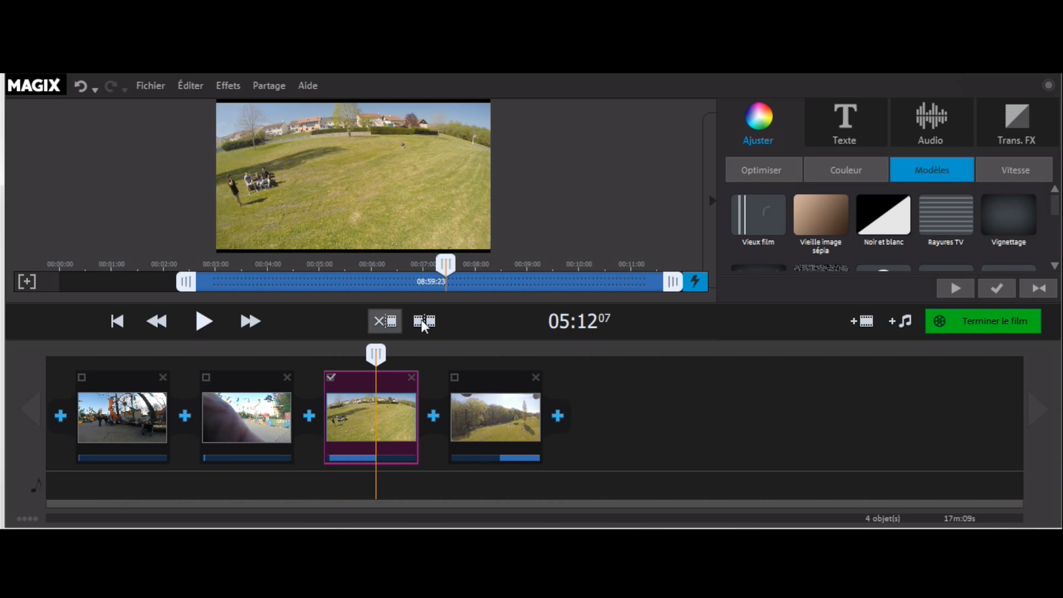
left_click(422, 321)
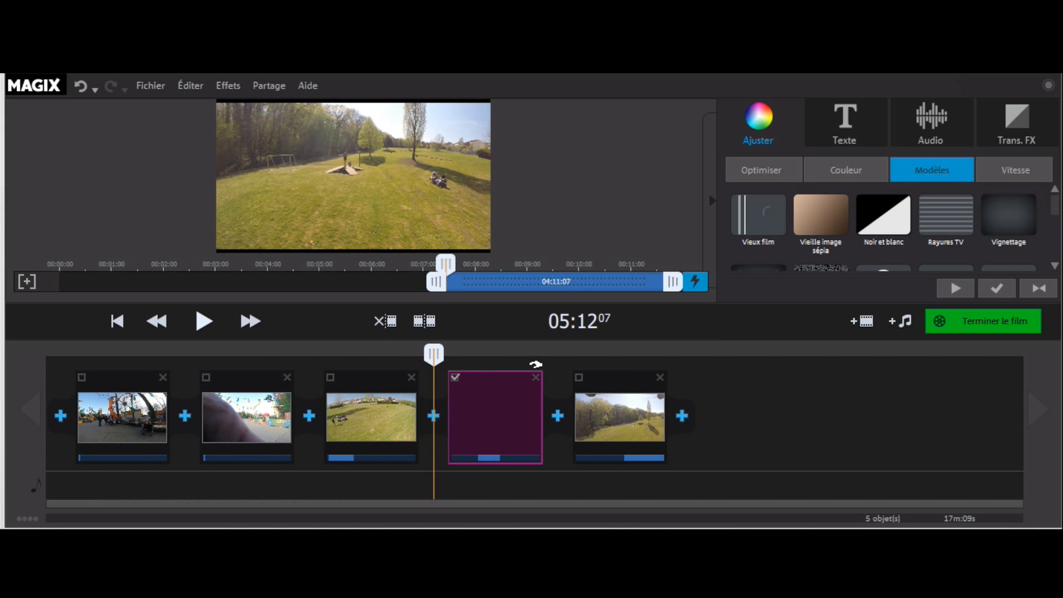
left_click(535, 377)
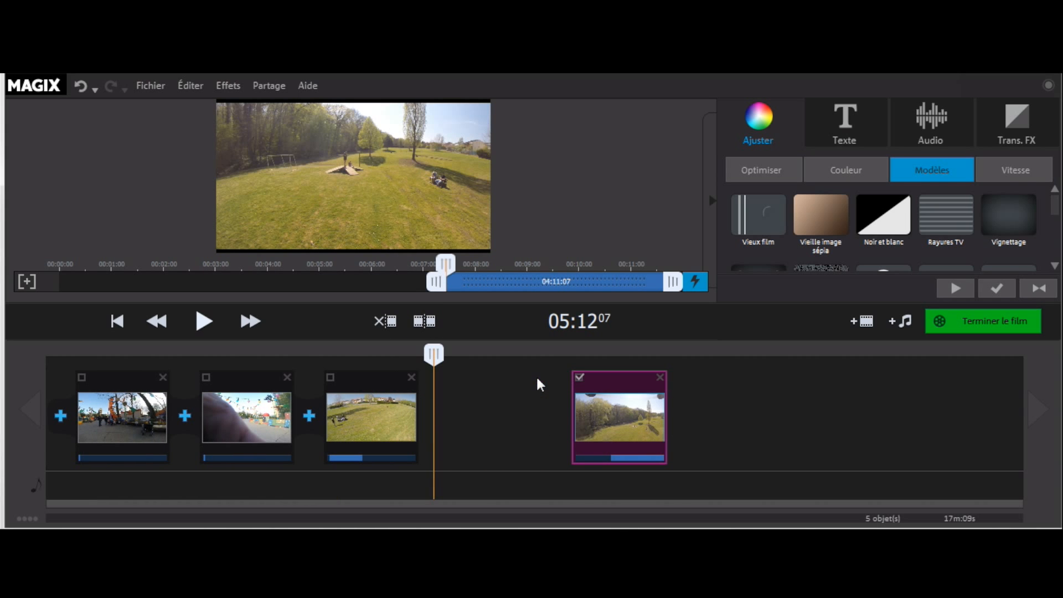
Split the last clip at about 07:32:19 and delete the part after the cut
left_click_drag(434, 353, 364, 354)
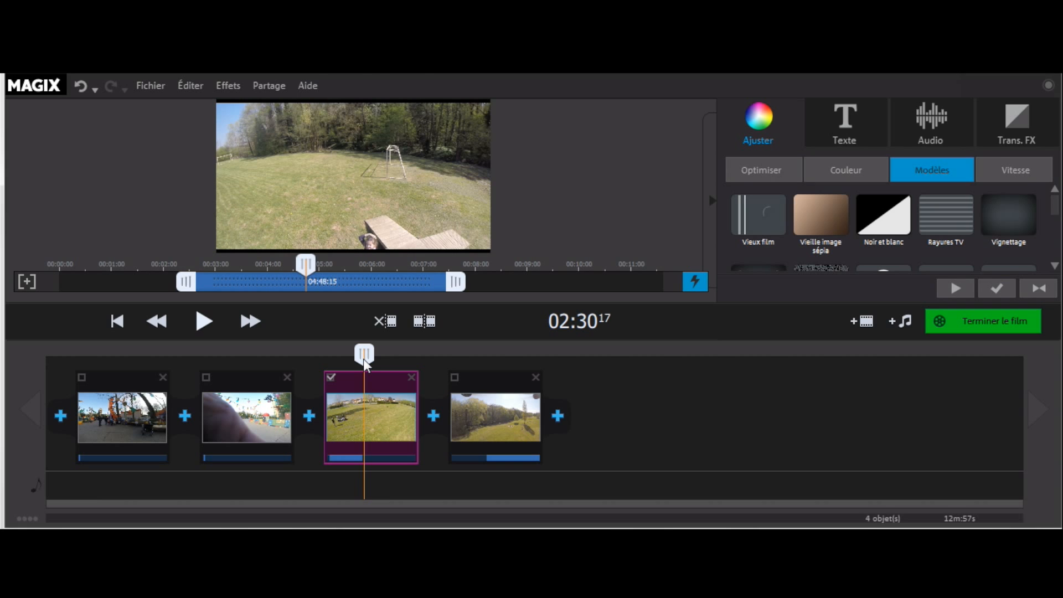
left_click_drag(363, 360, 481, 356)
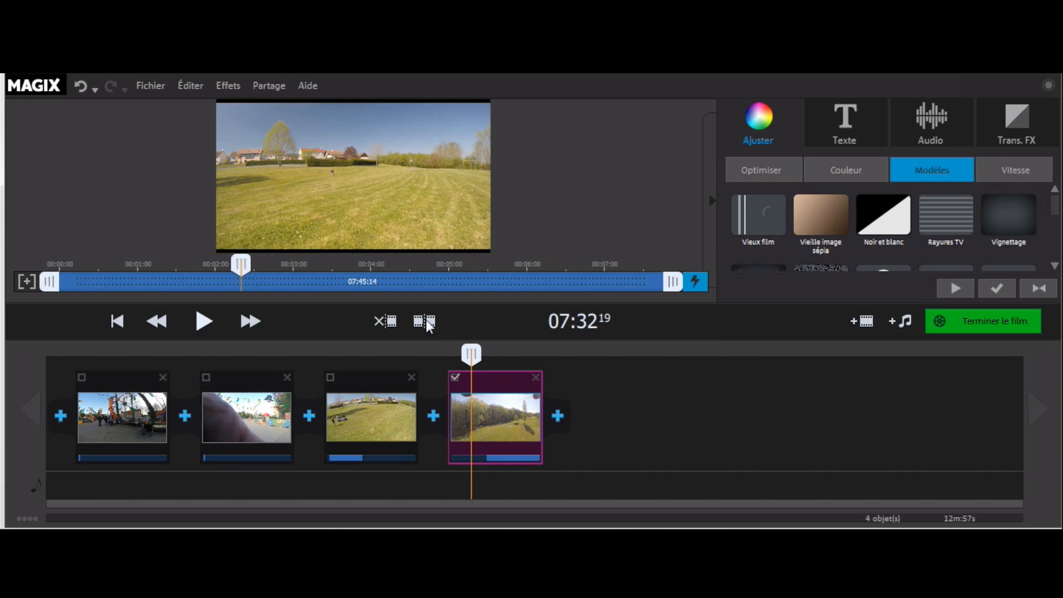
left_click(427, 324)
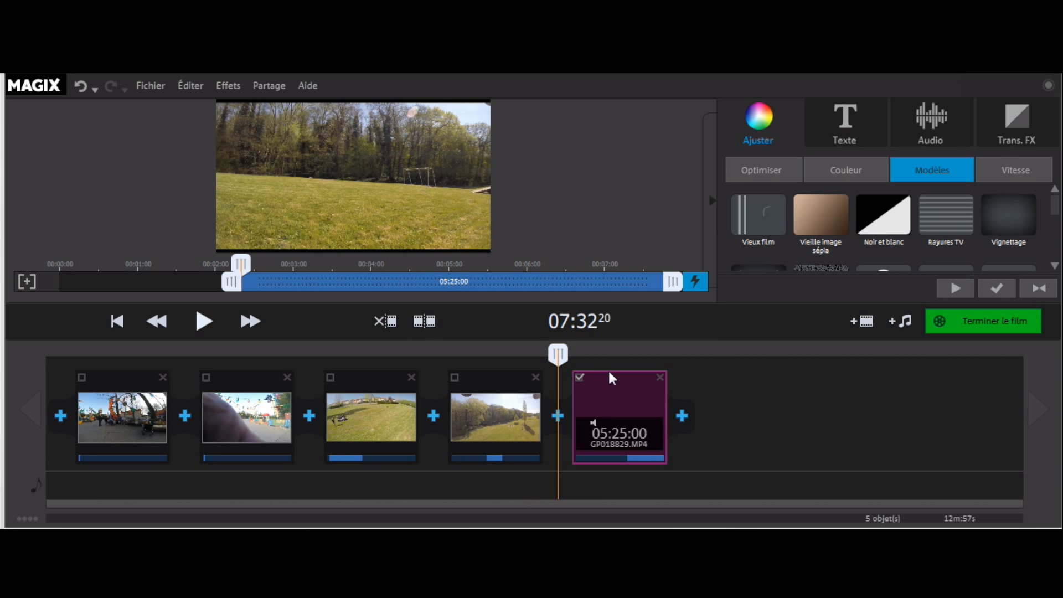
left_click(659, 379)
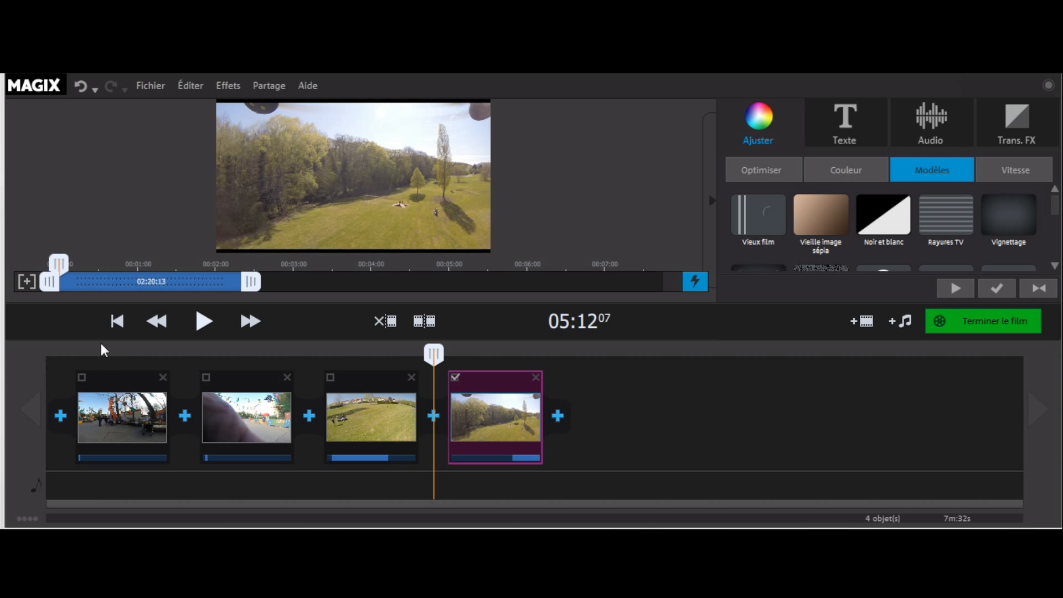
Insert an Afficher transition lasting 00:01:00 at the start of the first clip
left_click(62, 415)
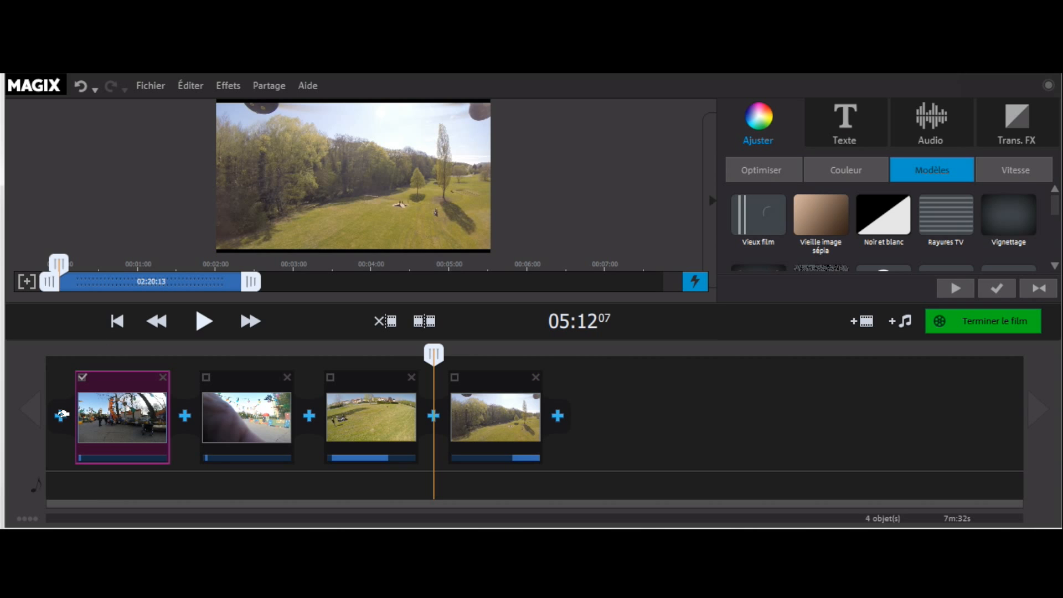
left_click(61, 414)
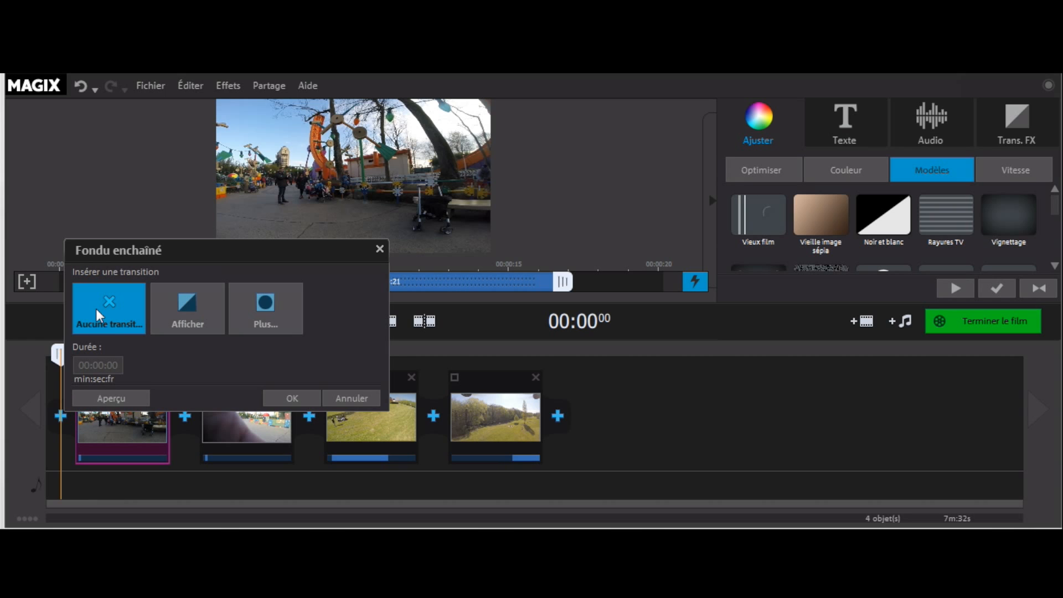
left_click(200, 316)
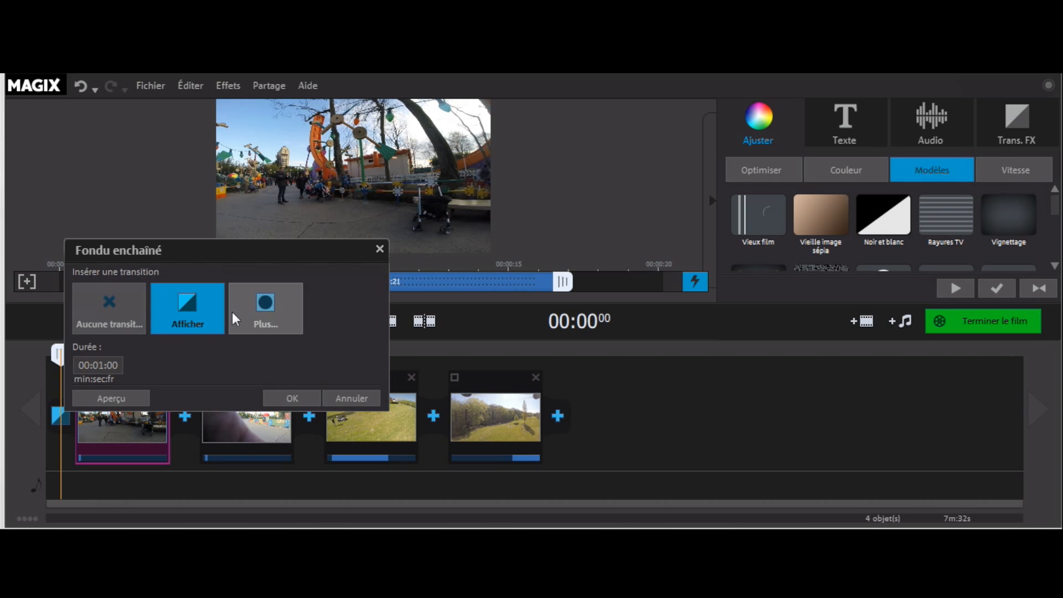
left_click(299, 398)
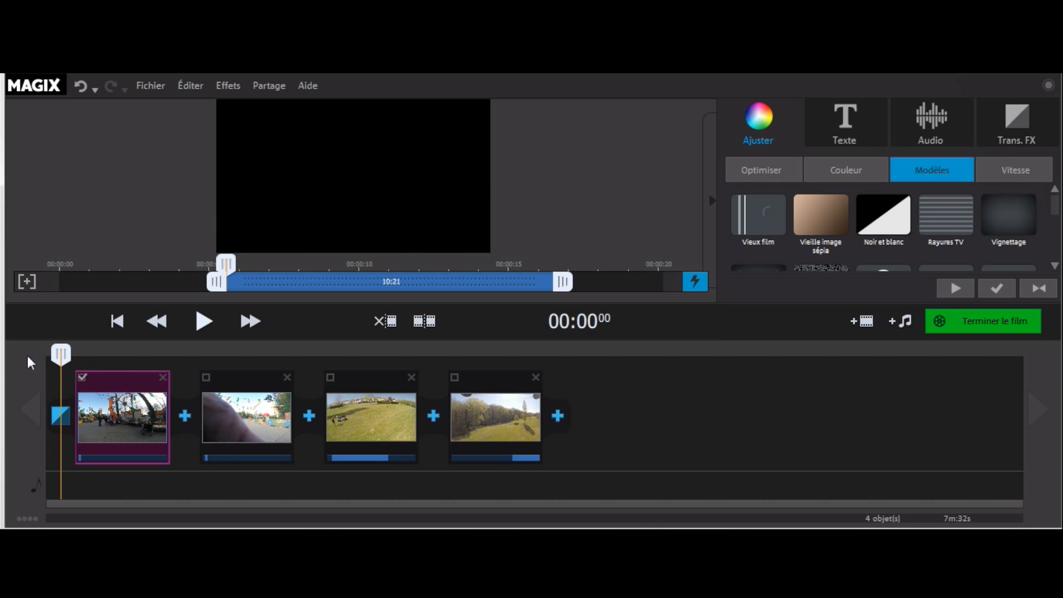
Preview the opening transition by playing the film and scrubbing through the first seconds
left_click(208, 321)
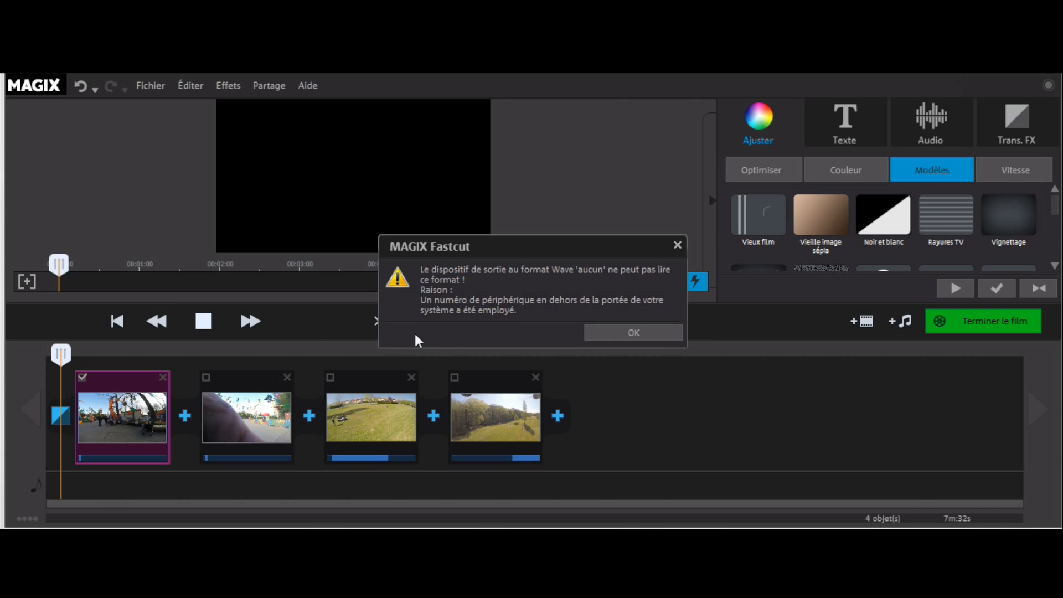
left_click(603, 339)
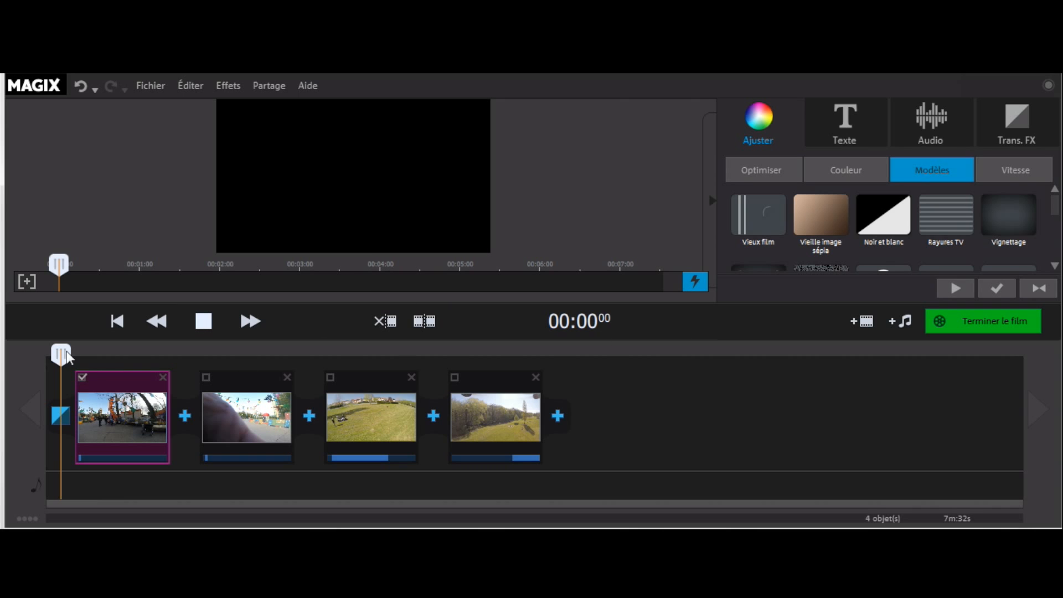
left_click_drag(66, 351, 90, 353)
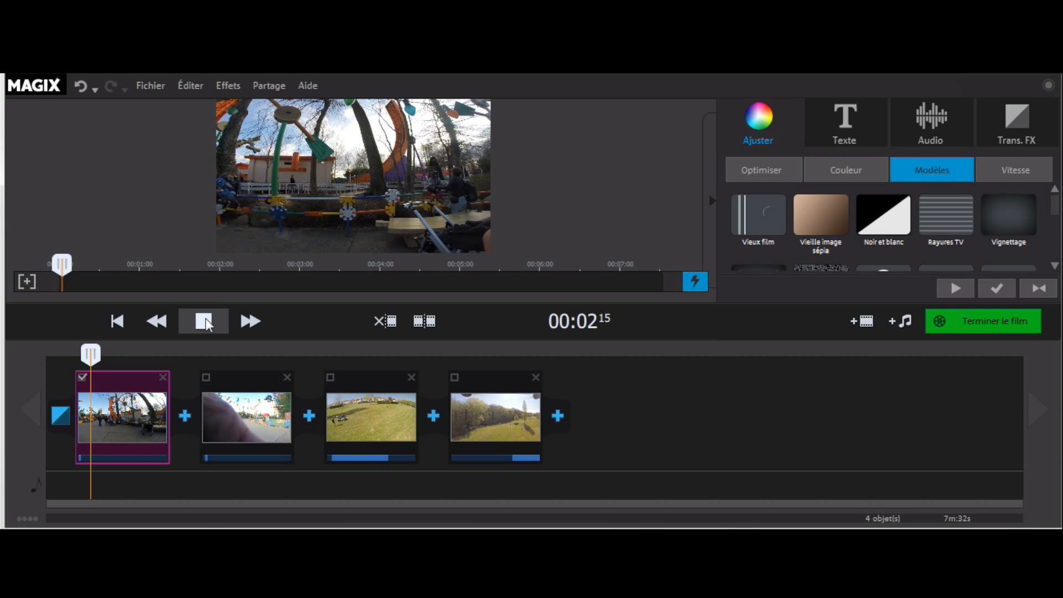
left_click(204, 321)
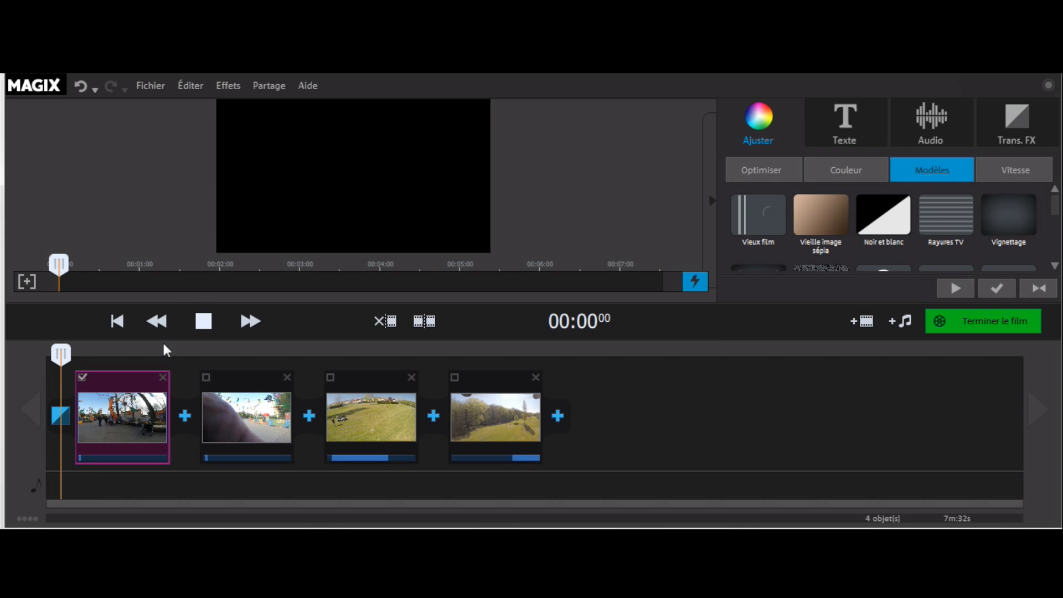
left_click_drag(61, 354, 67, 355)
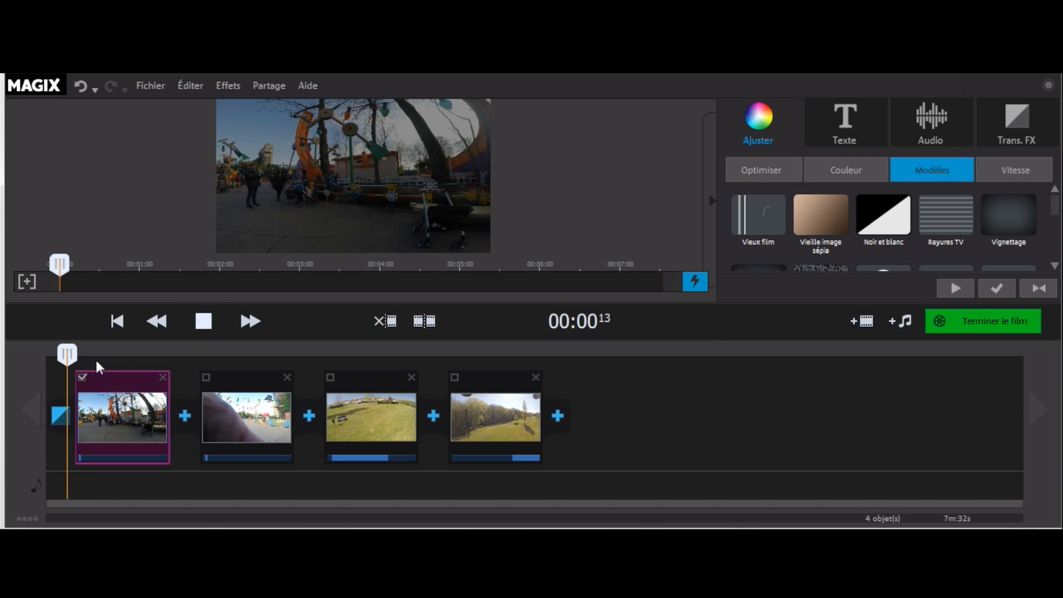
Browse the Standard transition effects and apply the Glissement transition at the start of the first clip
left_click(186, 416)
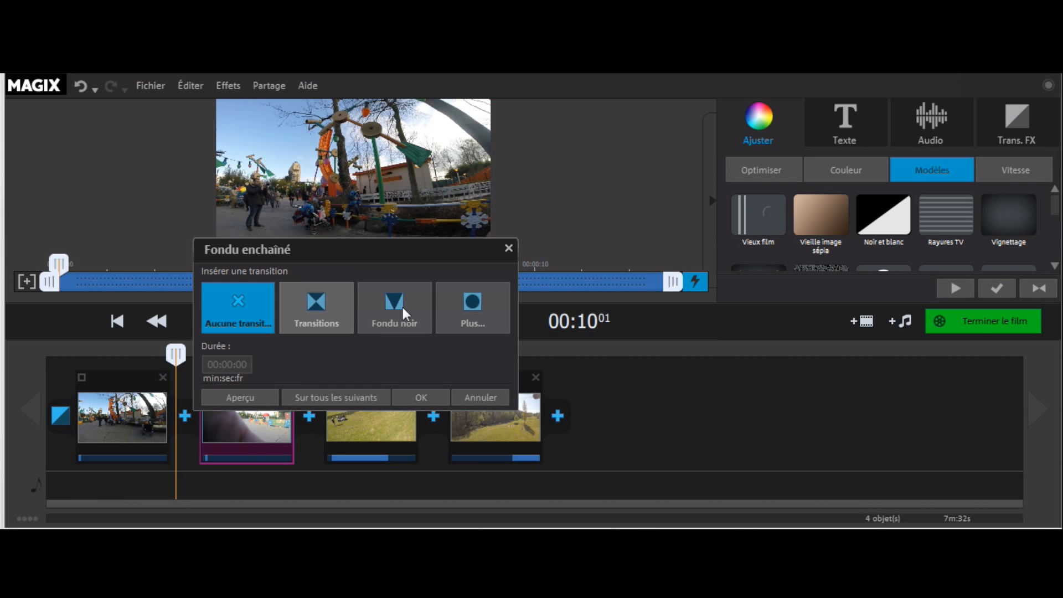
left_click(459, 303)
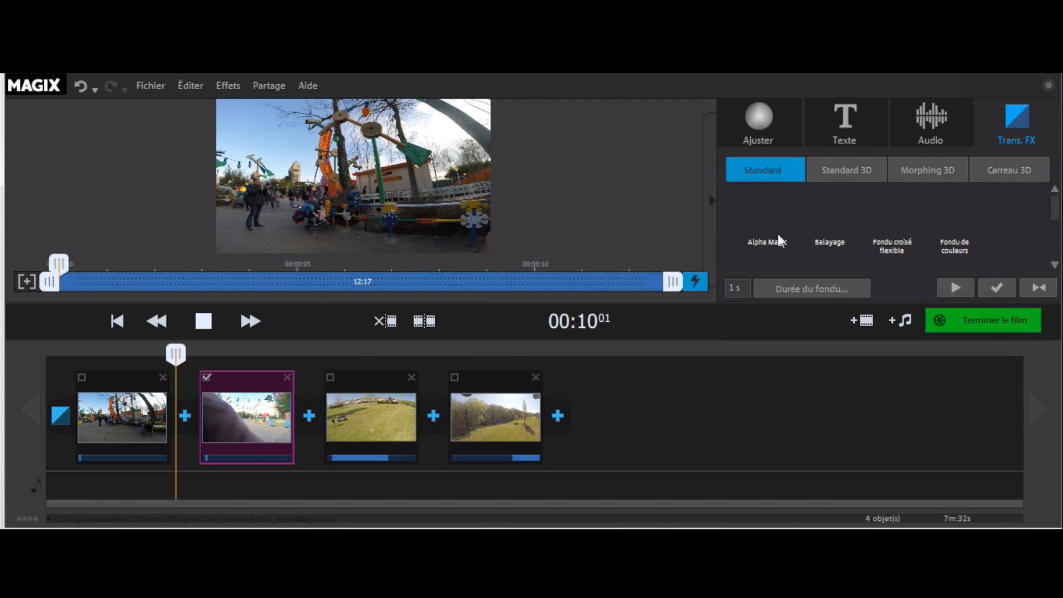
scroll(1054, 215, "down", 1)
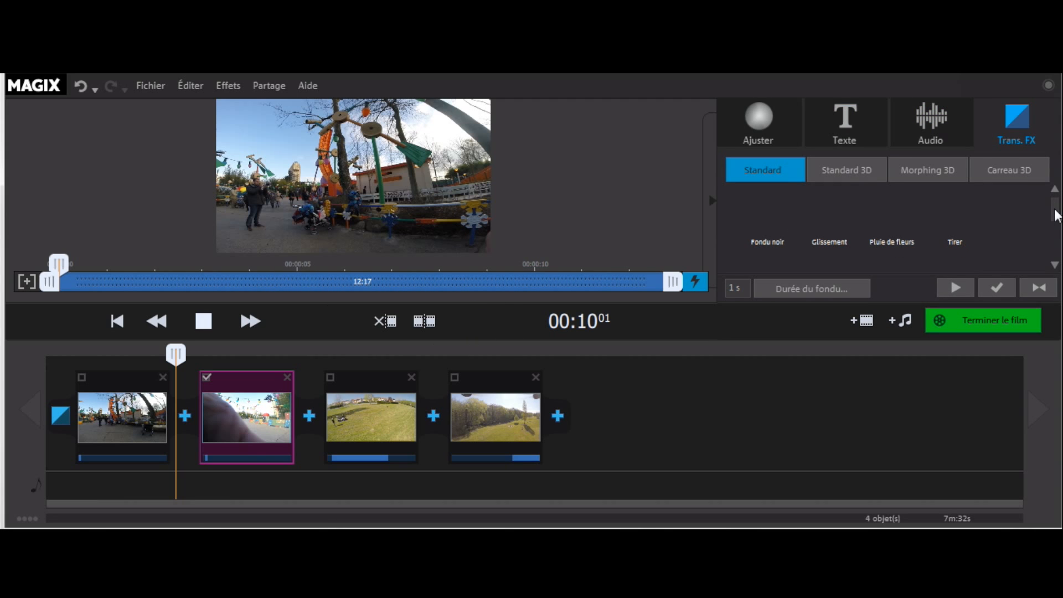
left_click_drag(1054, 215, 1054, 221)
left_click(832, 217)
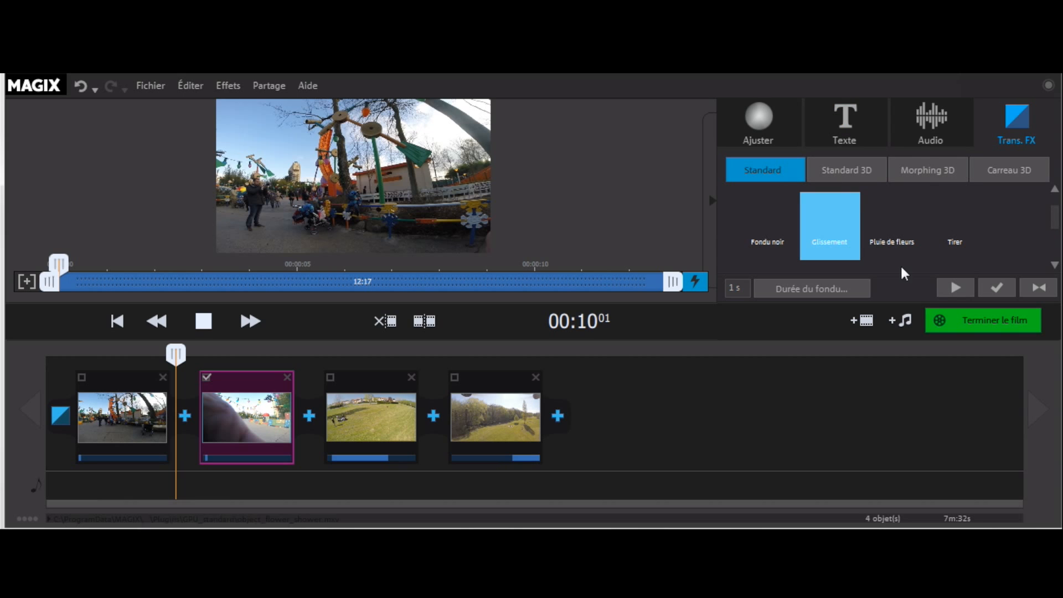
left_click_drag(761, 244, 195, 418)
Go to about 19 seconds in the second clip and raise its contrast to 65
left_click(334, 351)
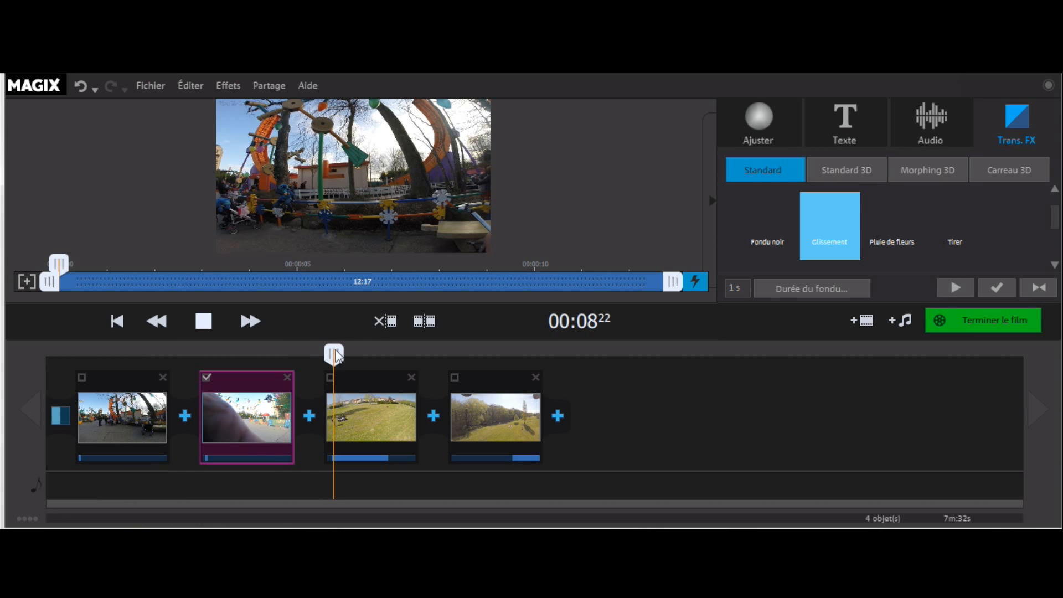
left_click_drag(334, 353, 271, 353)
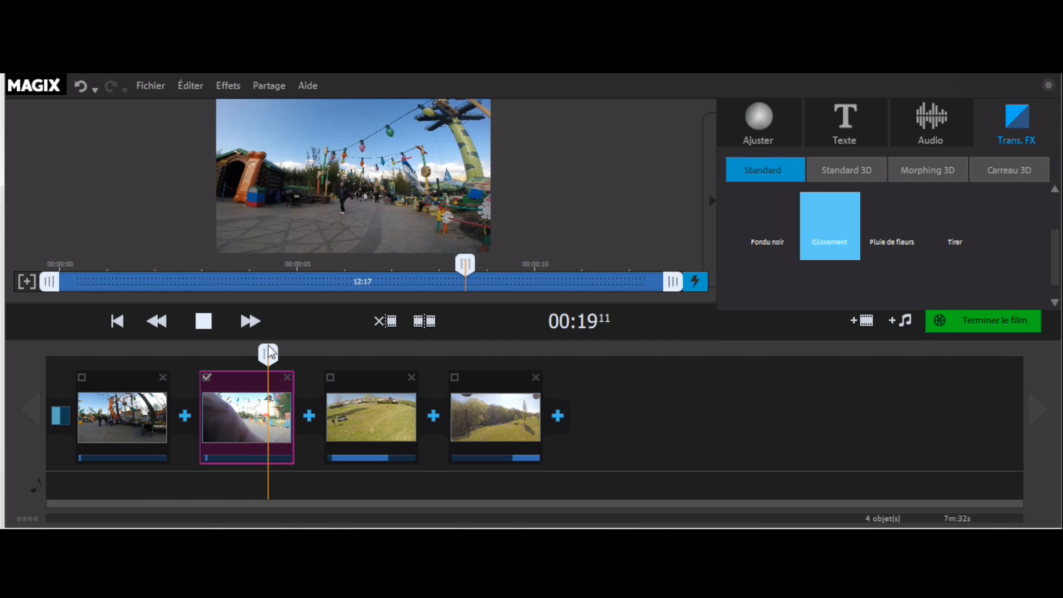
left_click(792, 147)
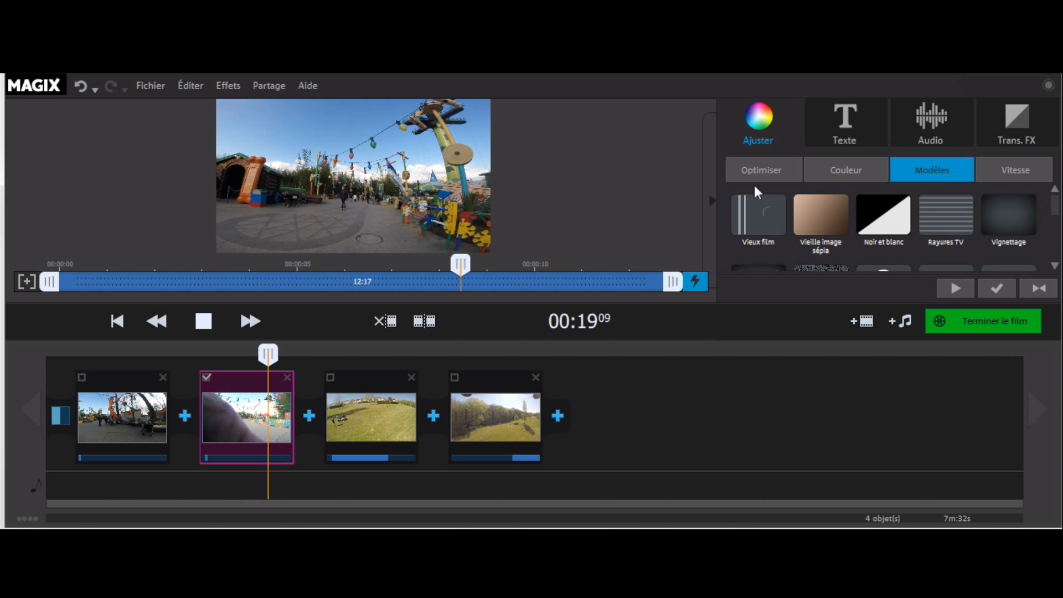
left_click(778, 174)
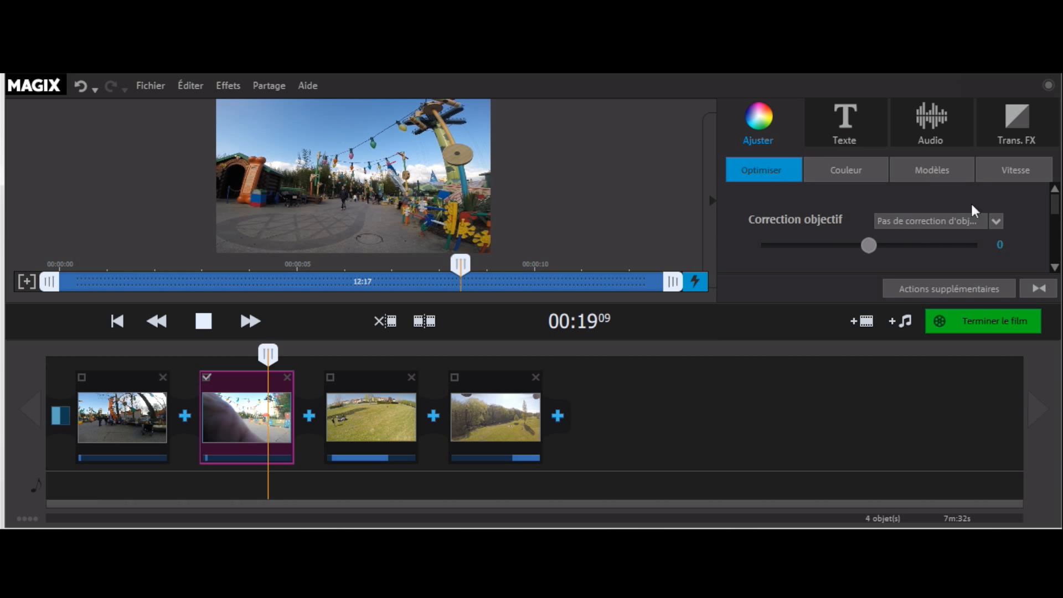
left_click(857, 163)
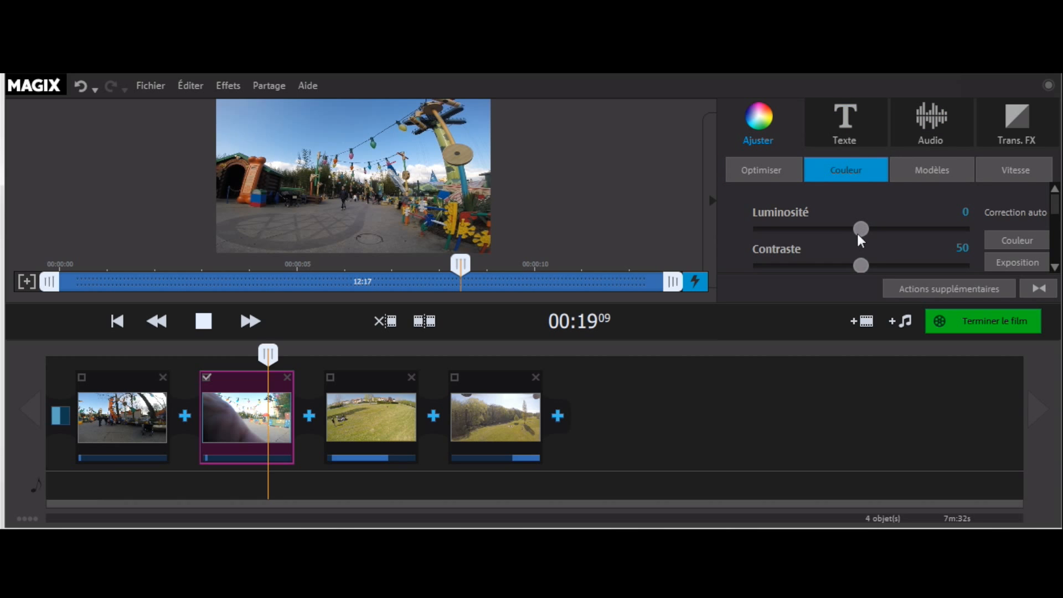
left_click_drag(874, 260, 886, 260)
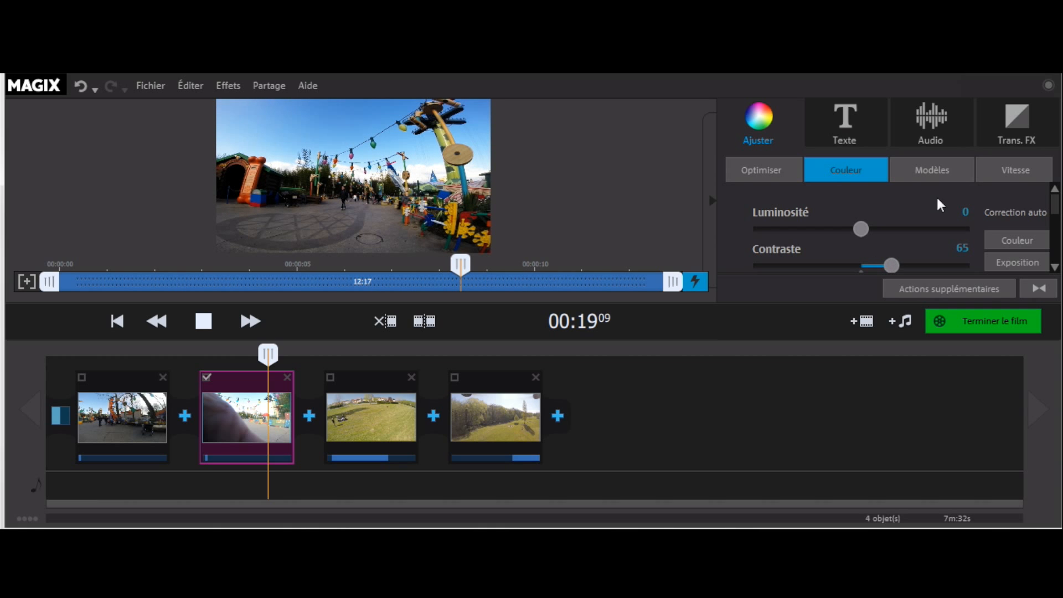
Set the second clip's saturation to -4 and its backlight correction (Correction des contre-jours) to 10
scroll(1055, 206, "down", 3)
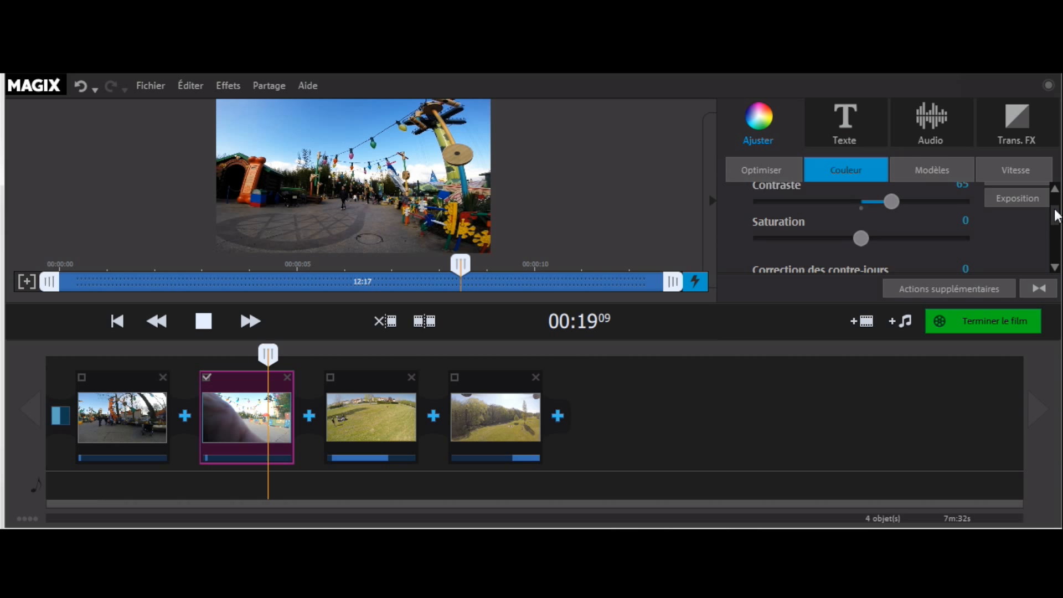
left_click_drag(860, 234, 857, 233)
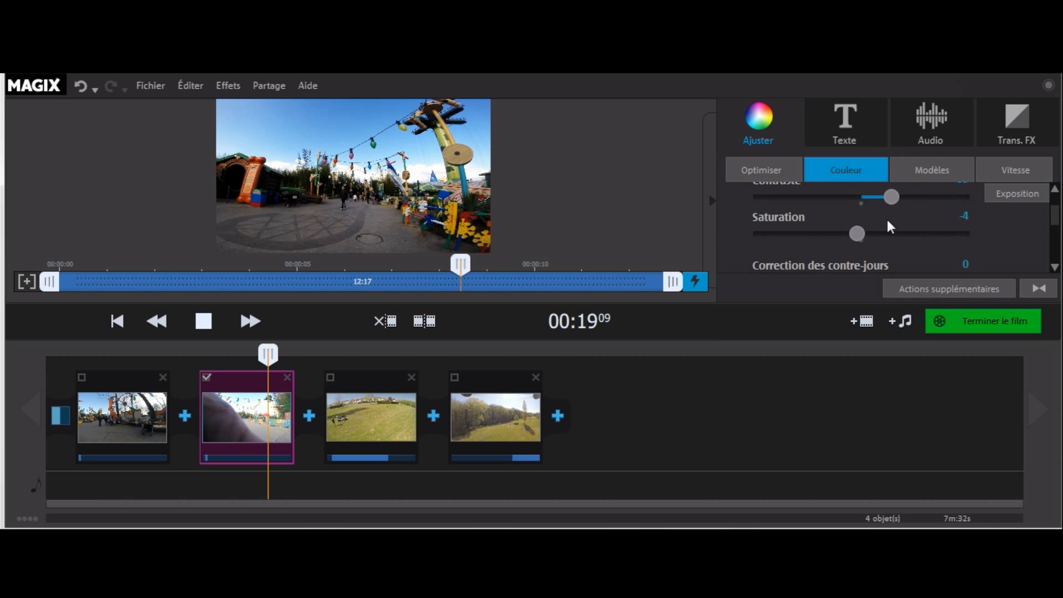
scroll(1057, 220, "down", 1)
left_click_drag(1056, 214, 1057, 217)
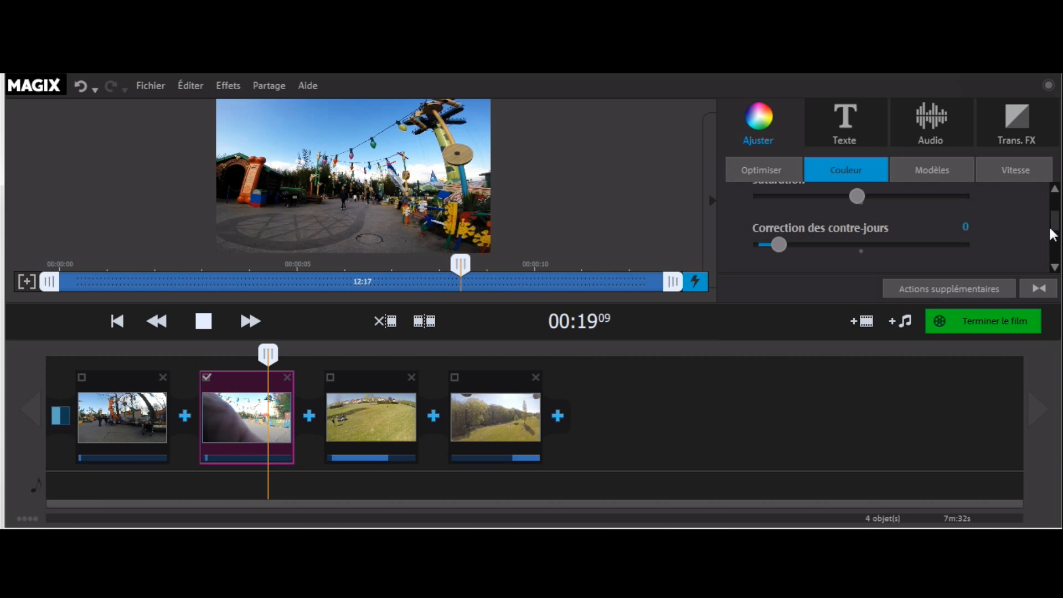
left_click_drag(1058, 216, 1057, 217)
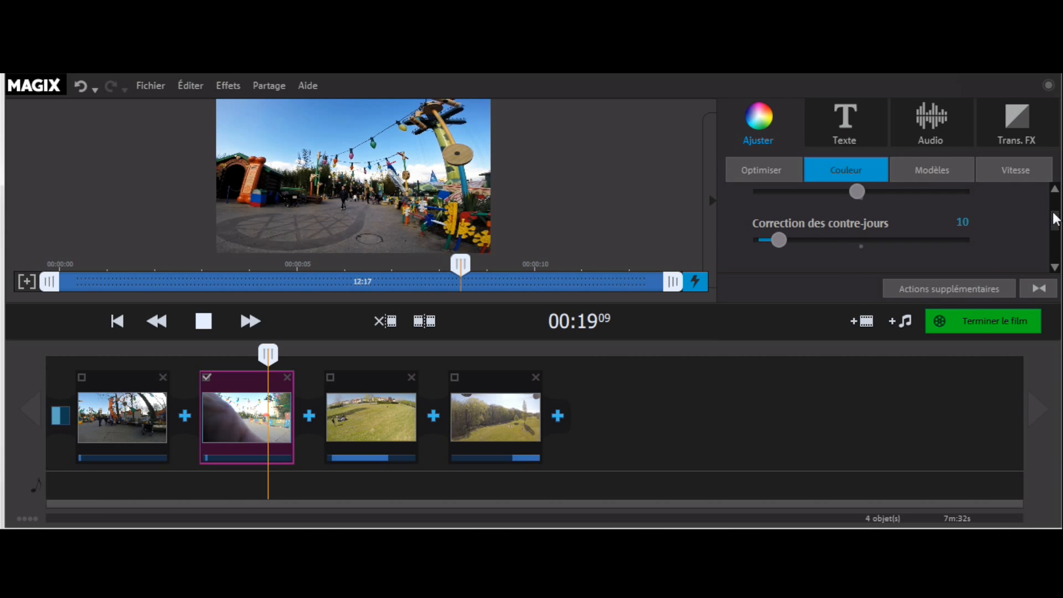
Tint the third clip towards pink-magenta with the Nuance de couleur colour wheel
left_click(406, 407)
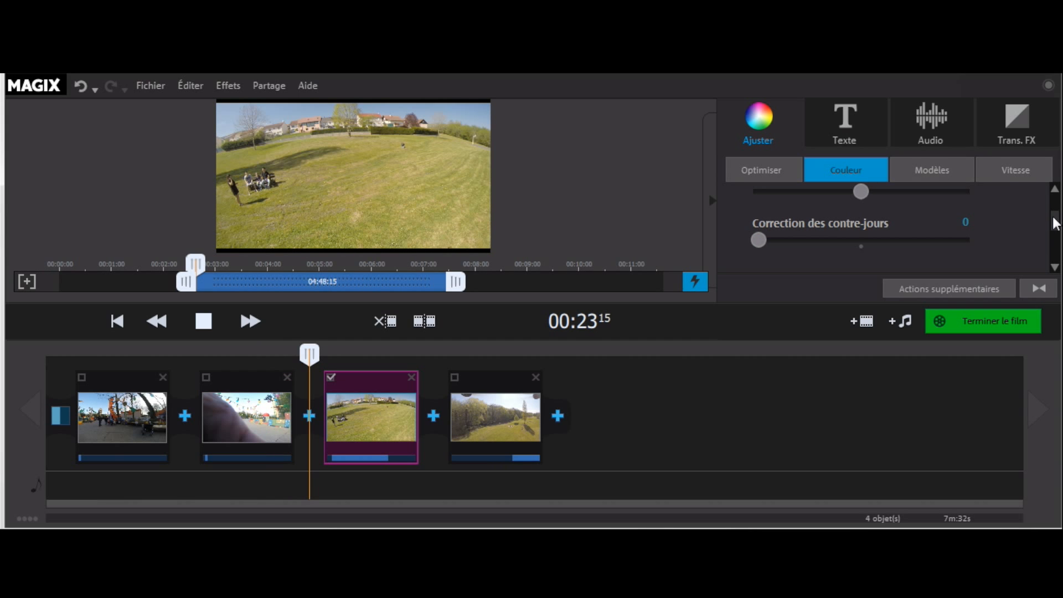
left_click_drag(1054, 223, 1048, 237)
left_click(933, 239)
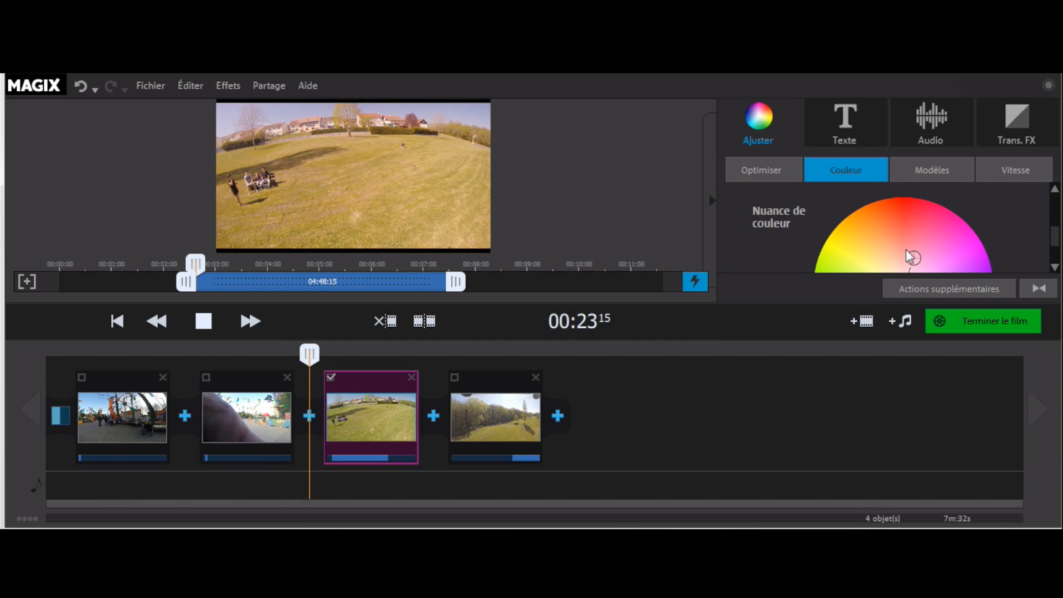
left_click_drag(937, 259, 945, 255)
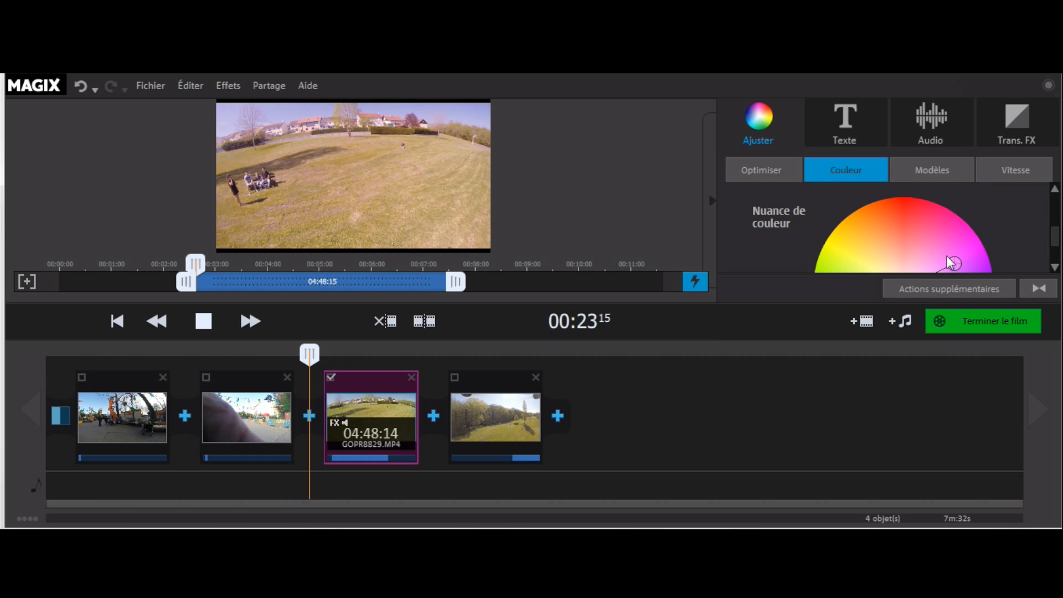
left_click(184, 416)
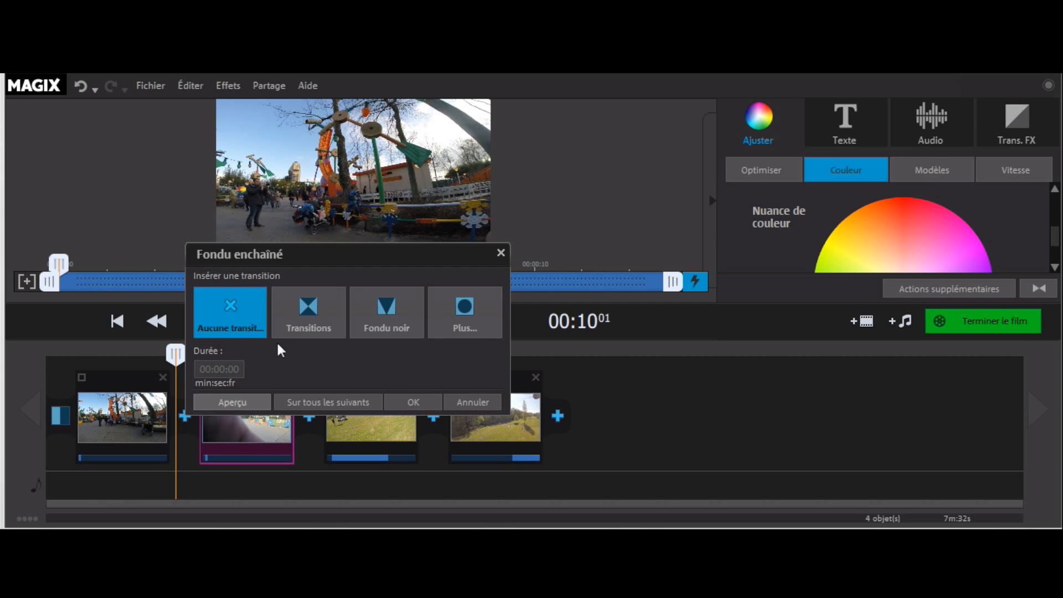
left_click(321, 307)
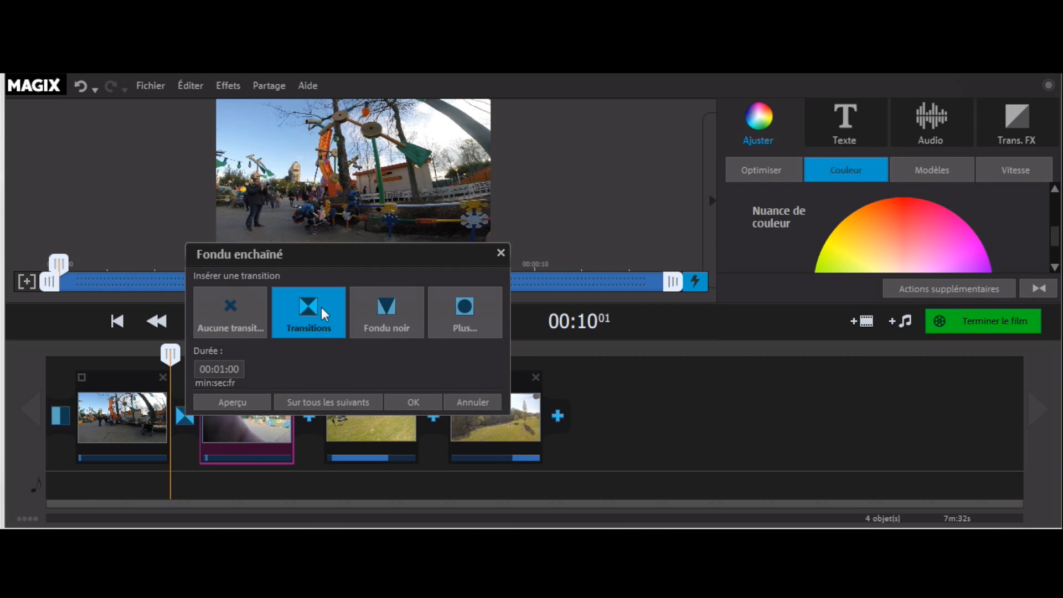
left_click(501, 254)
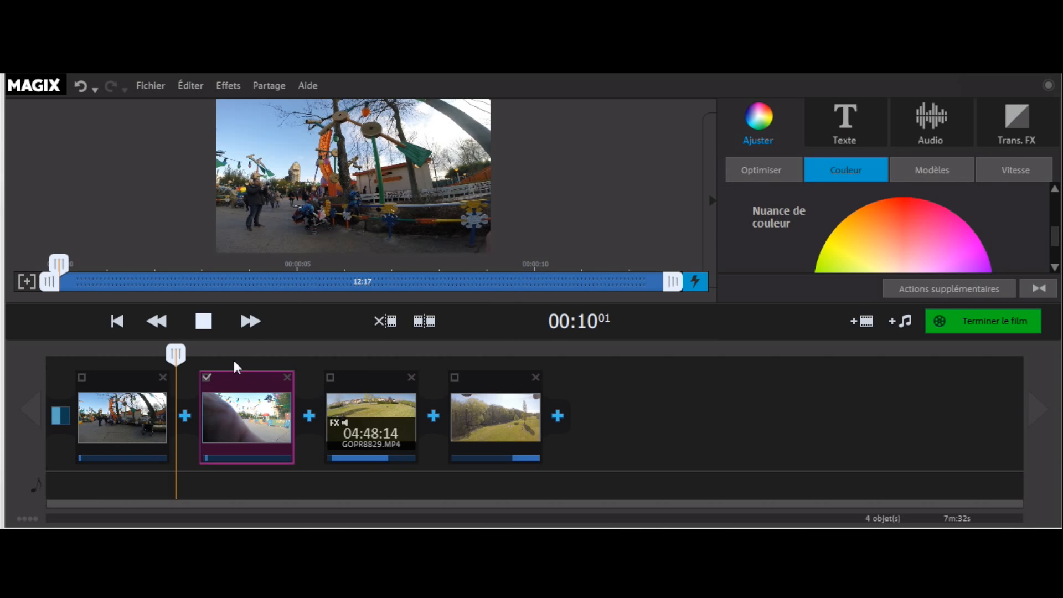
Insert a standard crossfade lasting 00:01:00 between the first and second clips and scrub past it to about 00:15
left_click(185, 415)
left_click(311, 306)
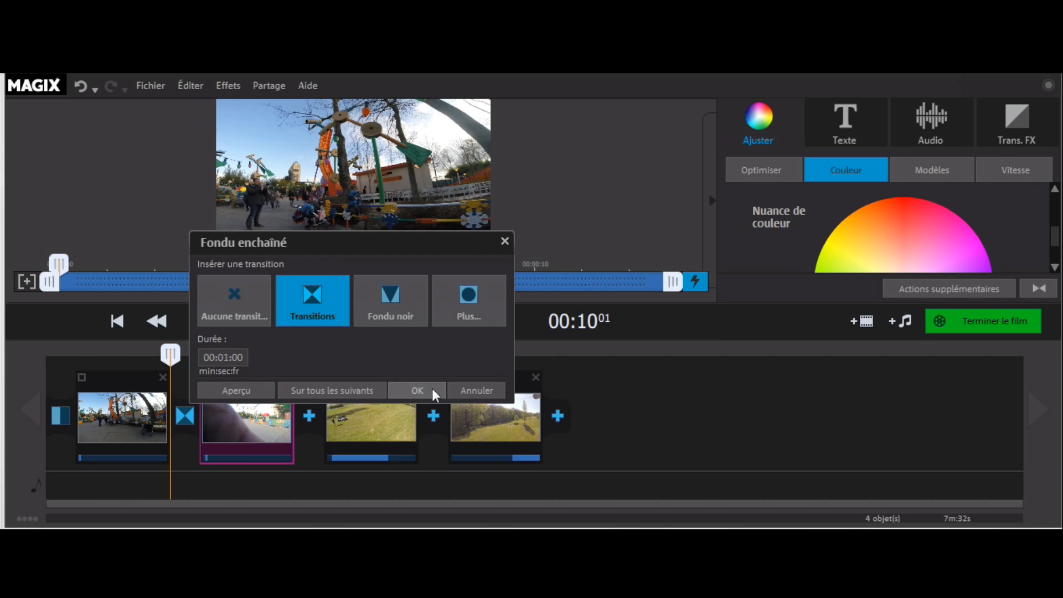
left_click(432, 391)
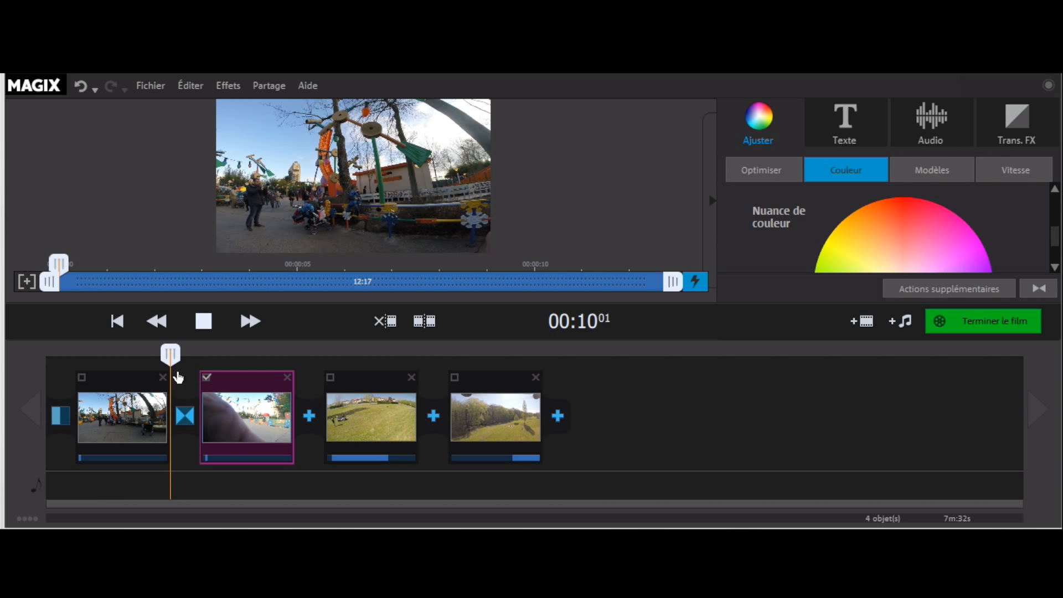
left_click_drag(171, 356, 221, 355)
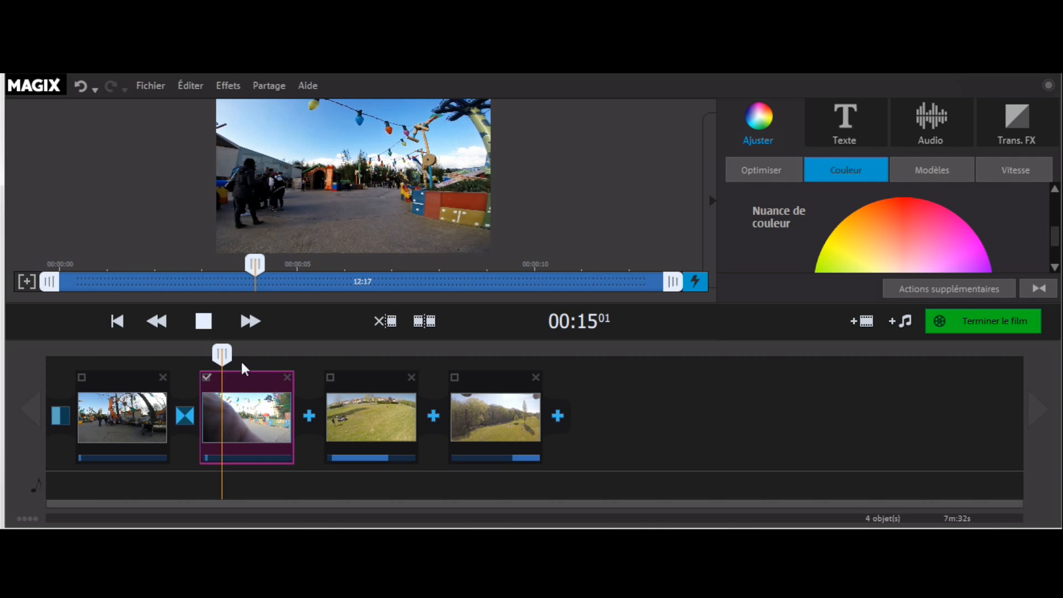
Insert a Masquer transition at the end of the last clip
left_click(557, 416)
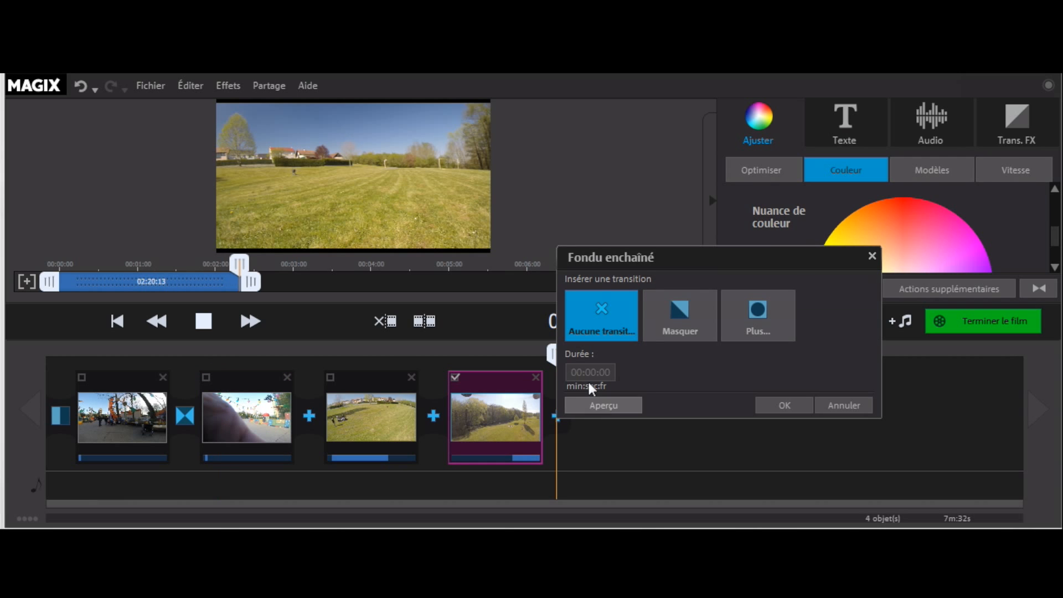
left_click(696, 305)
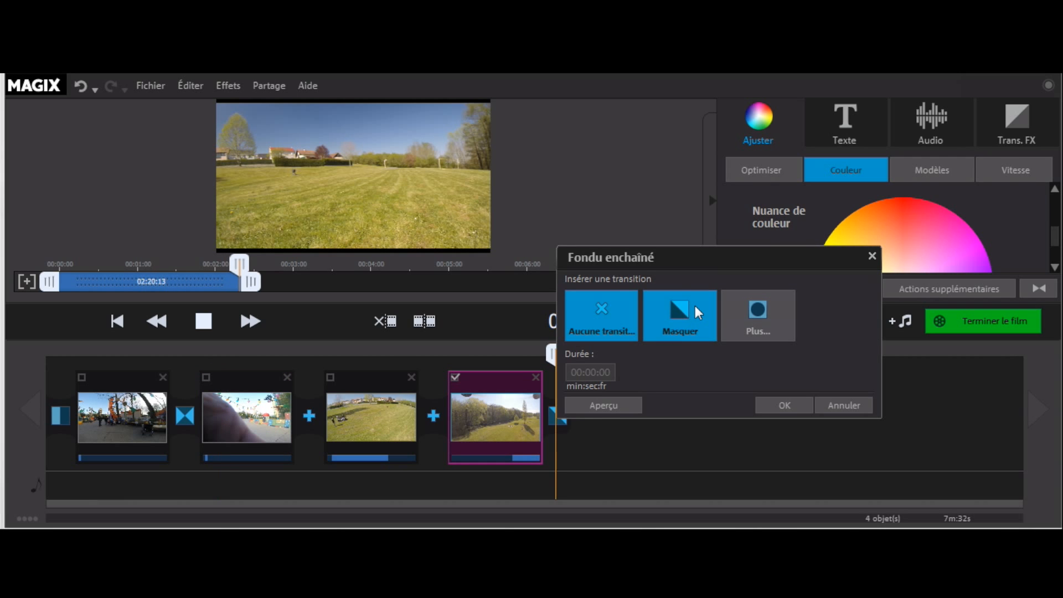
left_click(781, 404)
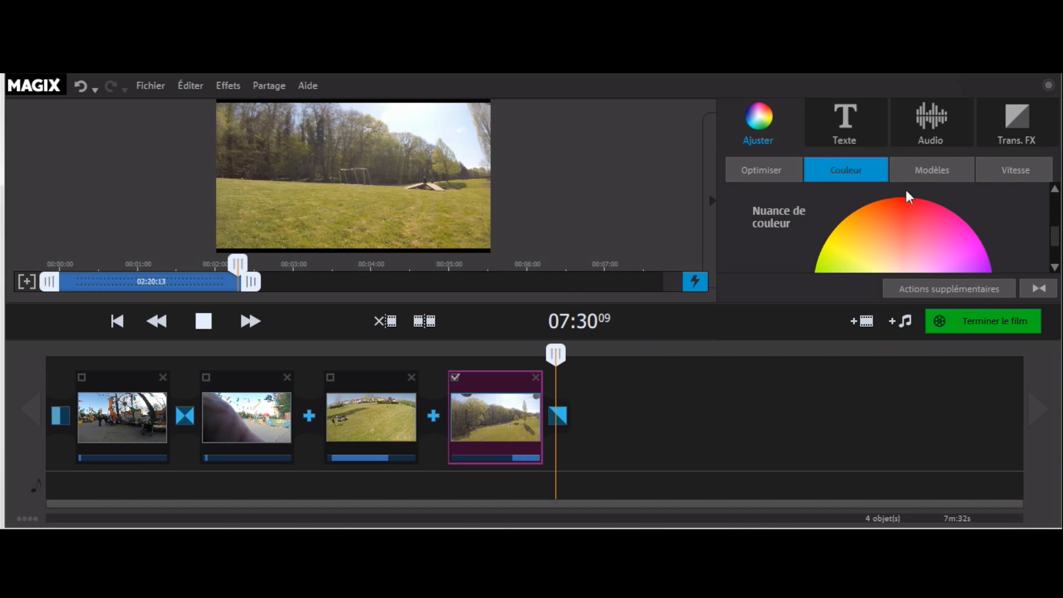
Import the song 01-eminem-bad_guy from the Eminem music folder and adjust its end to line up with the end of the last clip
left_click(917, 124)
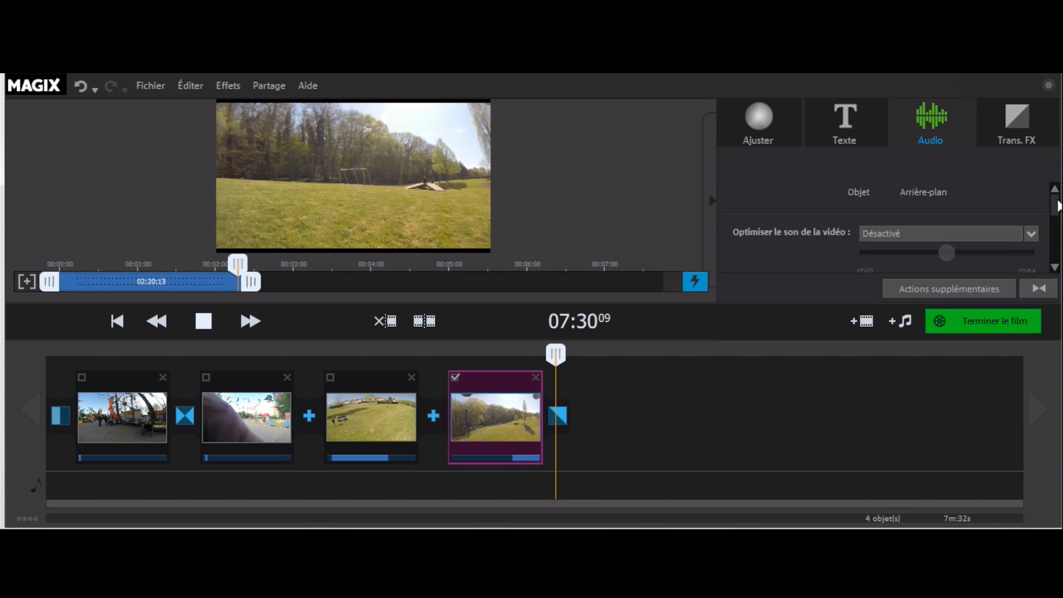
mouse_move(1055, 246)
left_mouse_down()
mouse_move(1054, 261)
mouse_move(1053, 207)
mouse_move(1053, 232)
left_mouse_up()
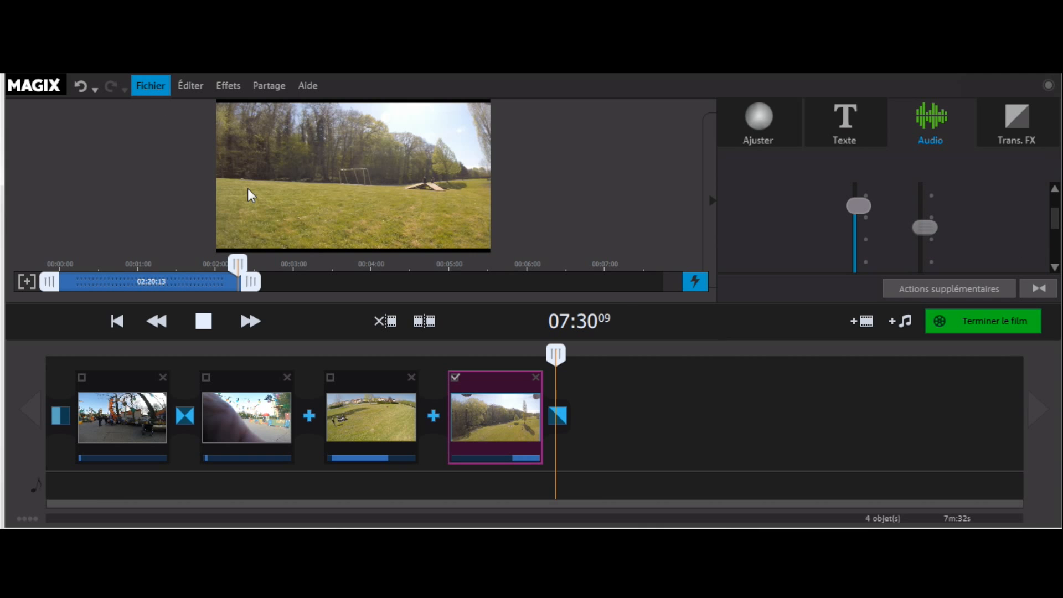
key("alt+f")
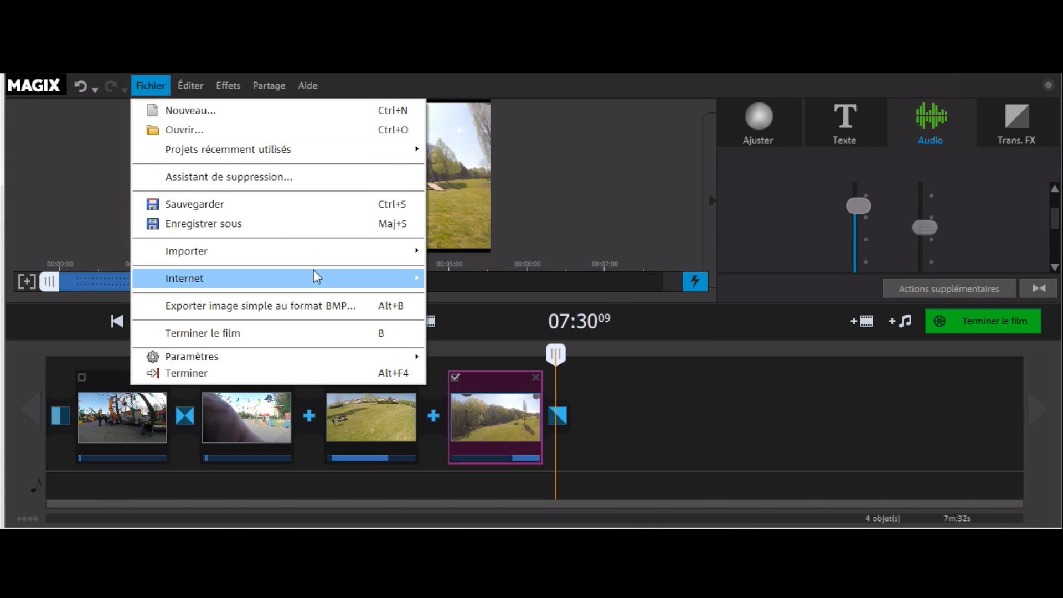
mouse_move(374, 255)
left_click(460, 272)
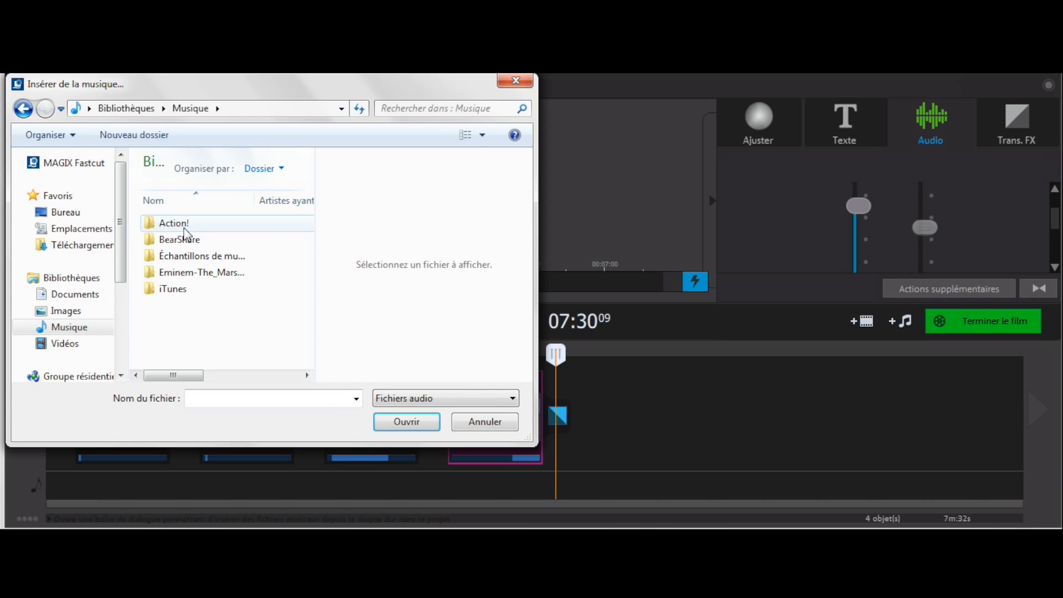
left_click(198, 274)
double_click(197, 273)
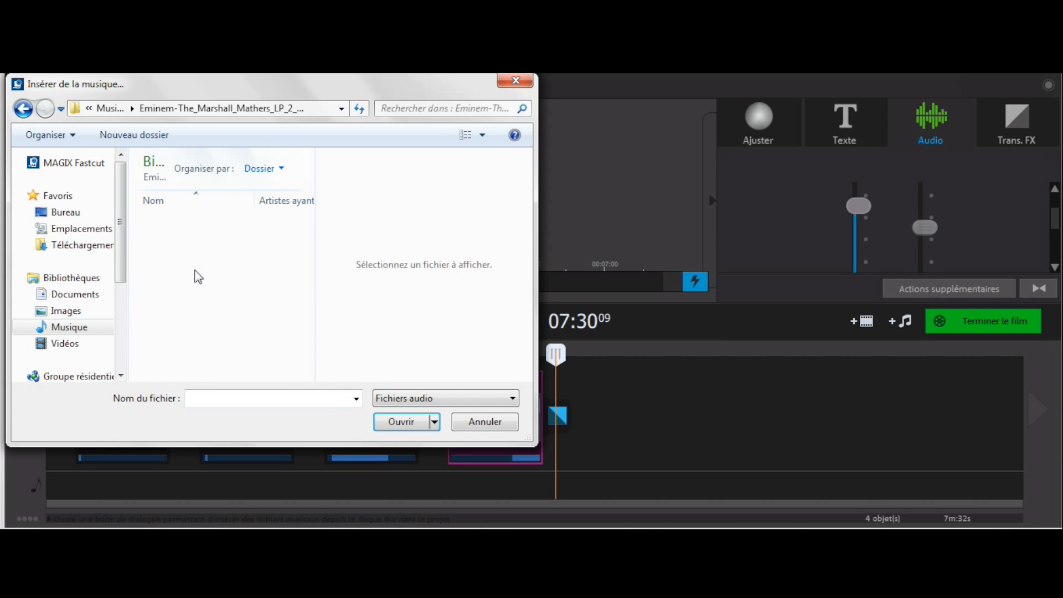
left_click(202, 223)
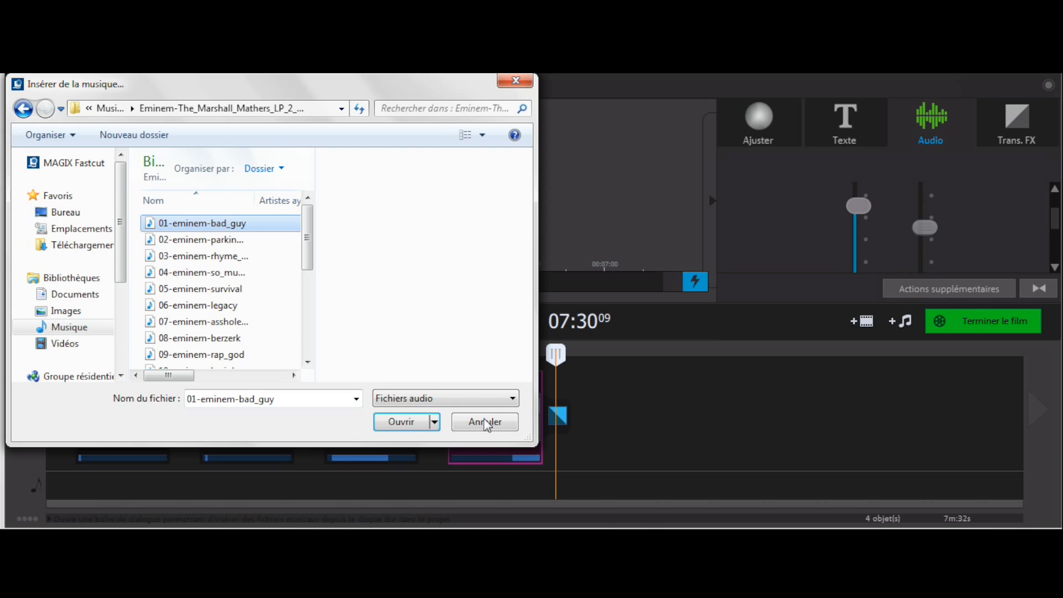
left_click(401, 421)
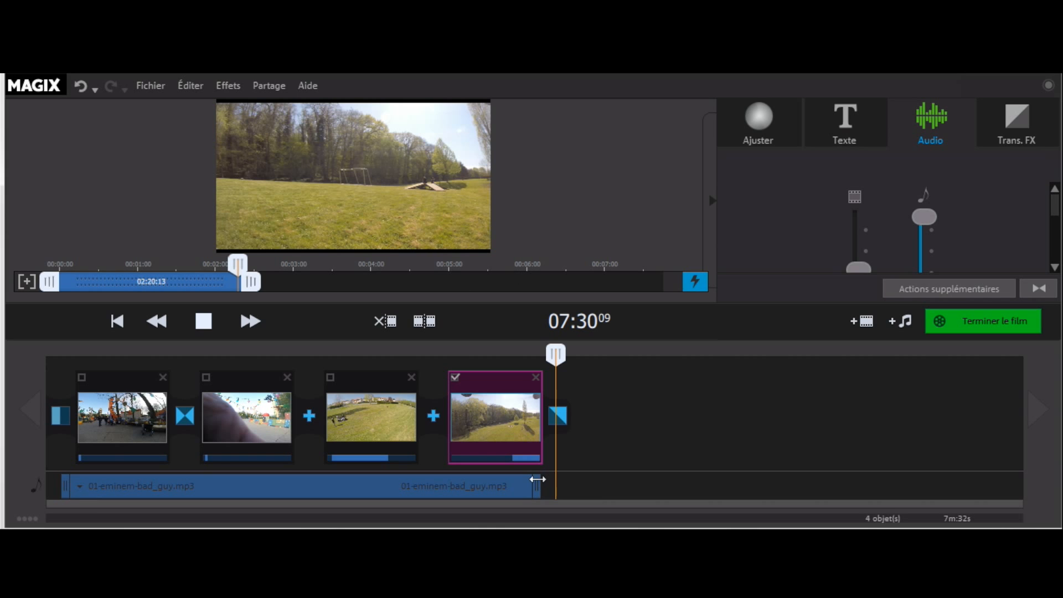
left_click(536, 483)
mouse_move(533, 483)
left_mouse_down()
mouse_move(524, 483)
mouse_move(539, 484)
left_mouse_up()
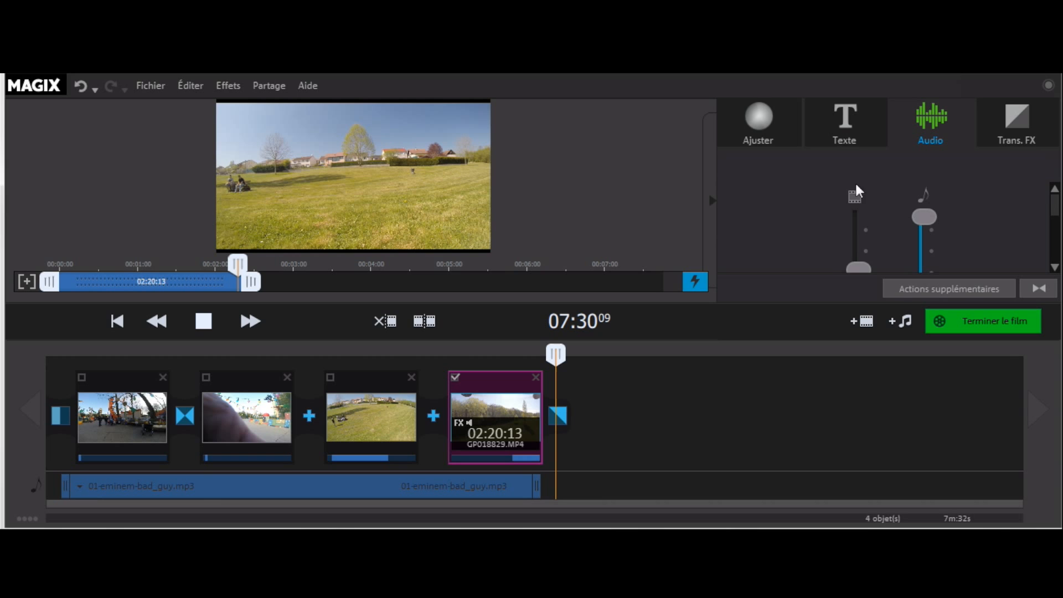
Lower the volume of the last clip's original video sound
mouse_move(1055, 202)
left_mouse_down()
mouse_move(1054, 232)
mouse_move(1053, 204)
left_mouse_up()
left_click_drag(1057, 203, 1057, 215)
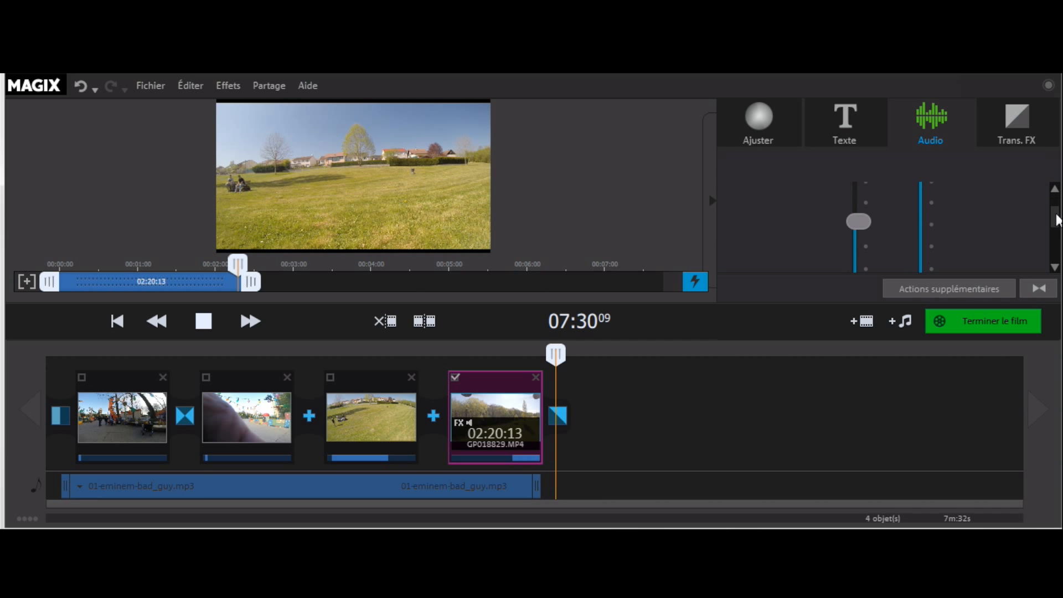
left_click_drag(860, 224, 904, 297)
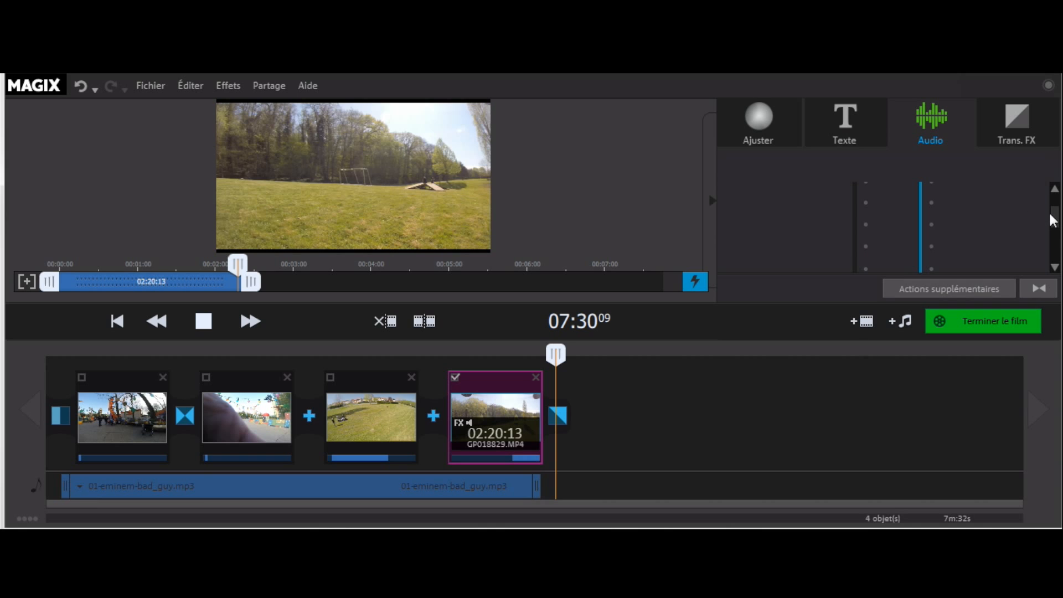
left_click_drag(1054, 218, 1054, 254)
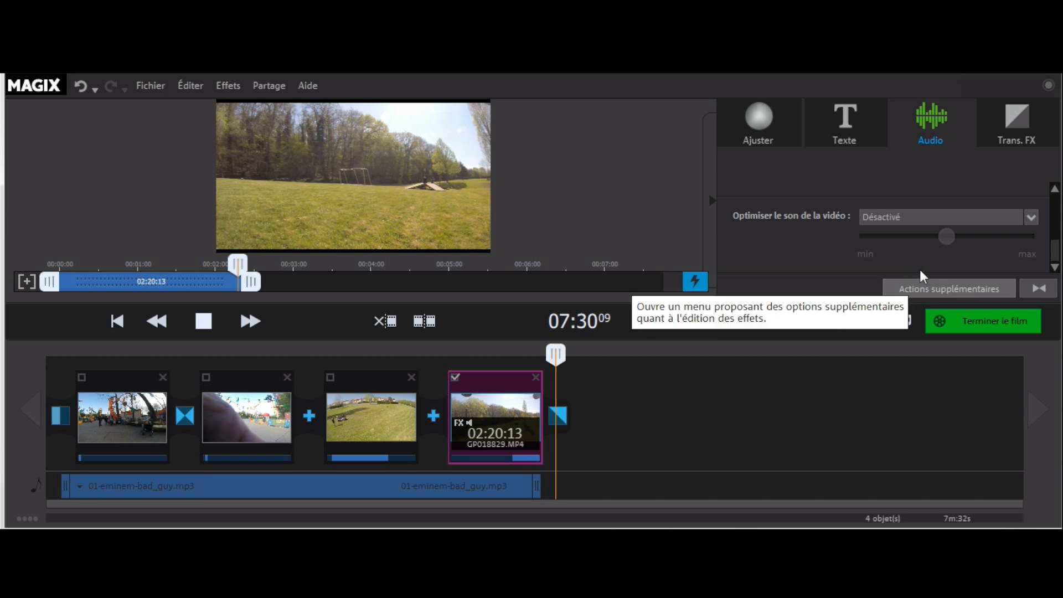
Enter the title text "fiughuqsigqshf" for the last clip
left_click(849, 122)
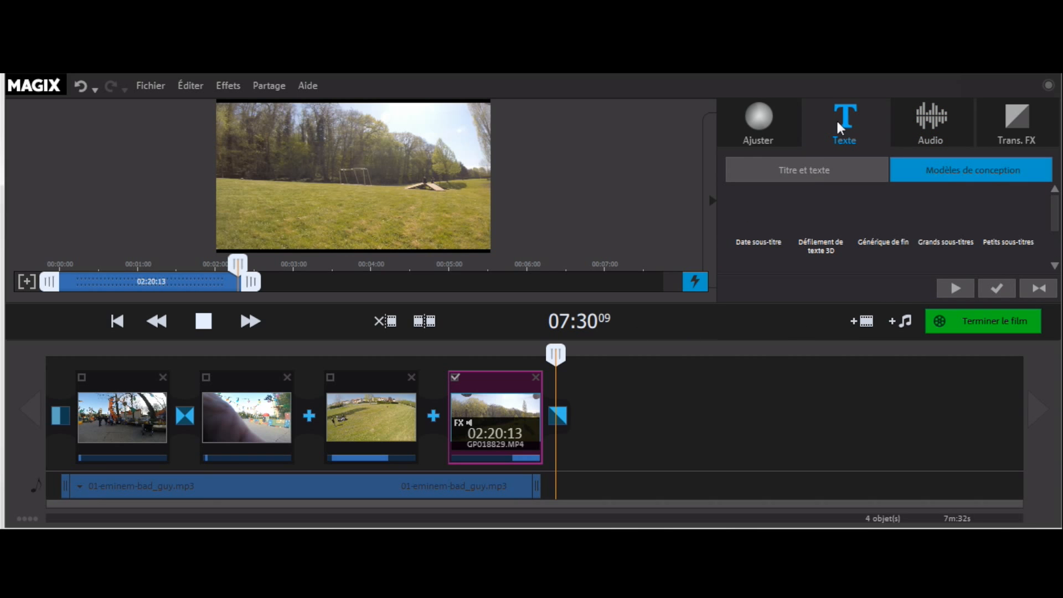
left_click(814, 168)
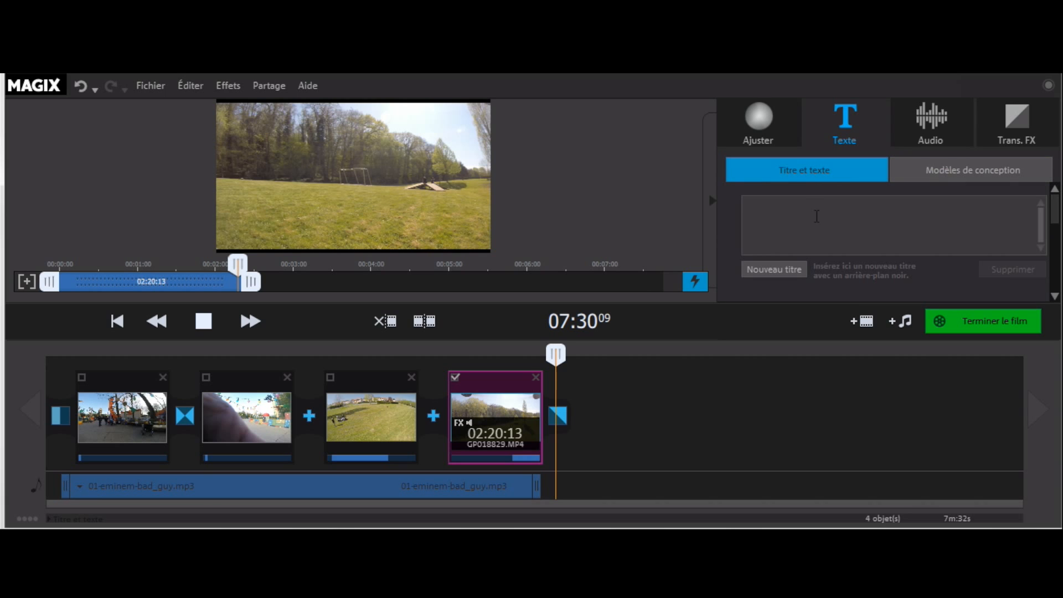
left_click(816, 217)
type("fiughuqsigqshf")
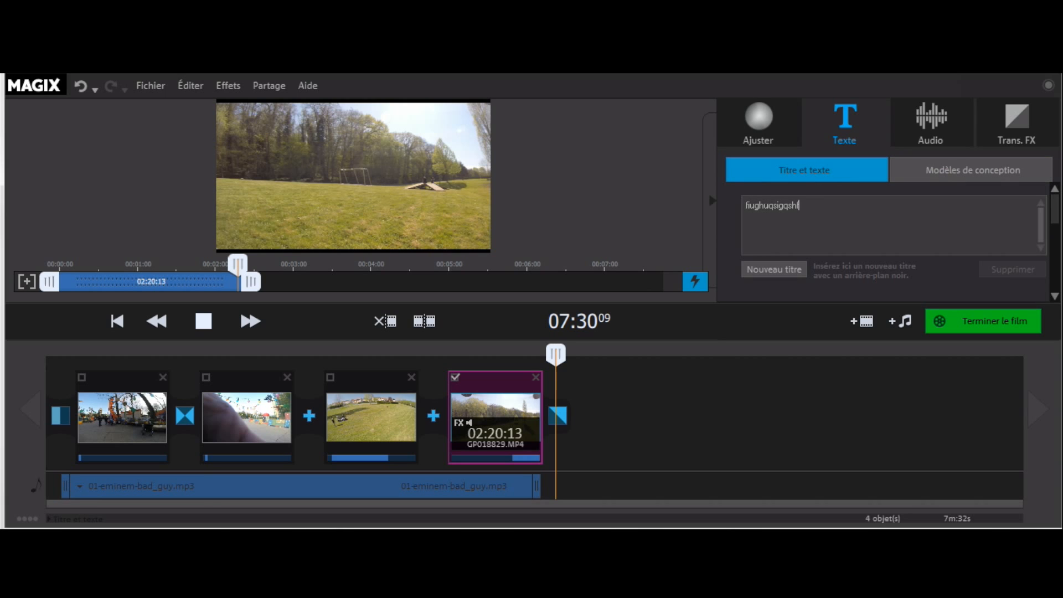